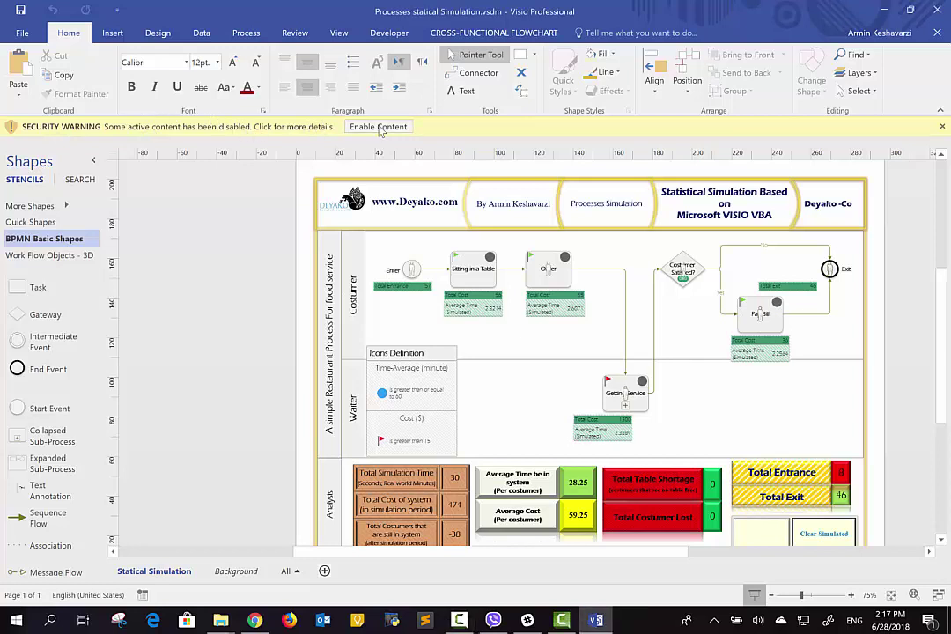
# Enable the drawing's disabled active content and clear the simulated data from the restaurant process.
pyautogui.click(378, 127)
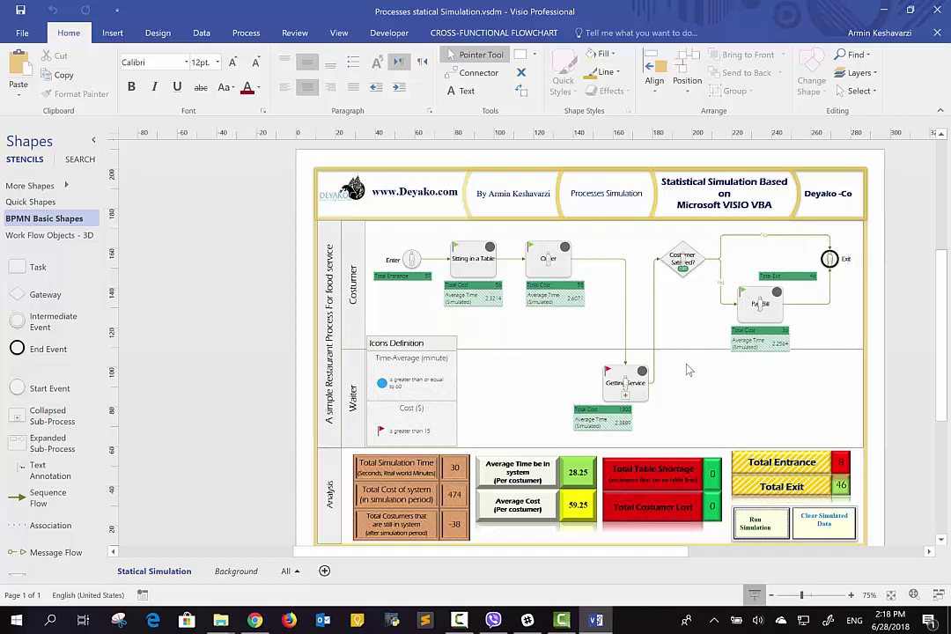
pyautogui.click(824, 531)
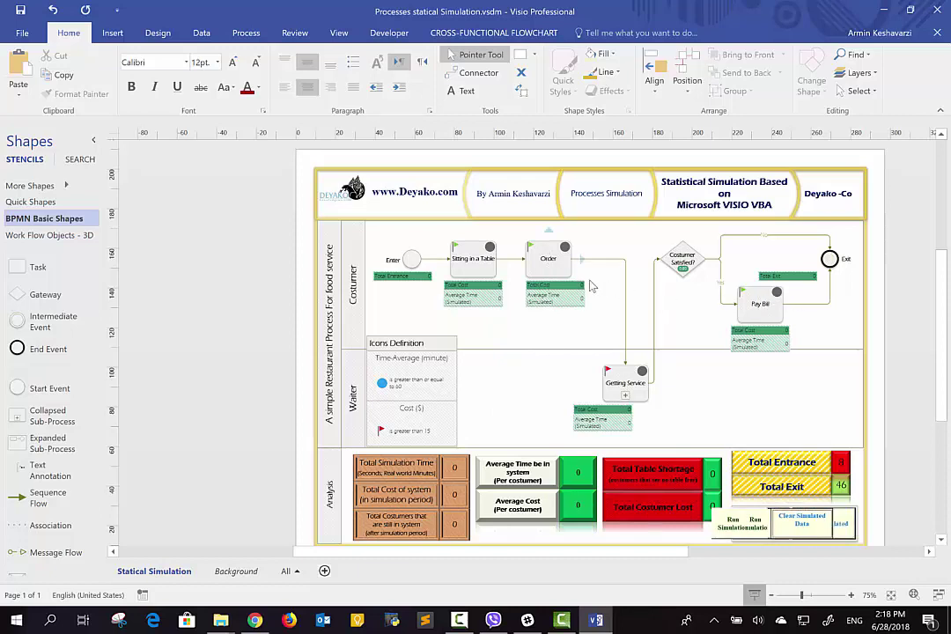
# Copy the Enter start event into the blank area beside the restaurant flowchart.
pyautogui.hscroll(5, 603, 287)
pyautogui.hscroll(-3, 592, 286)
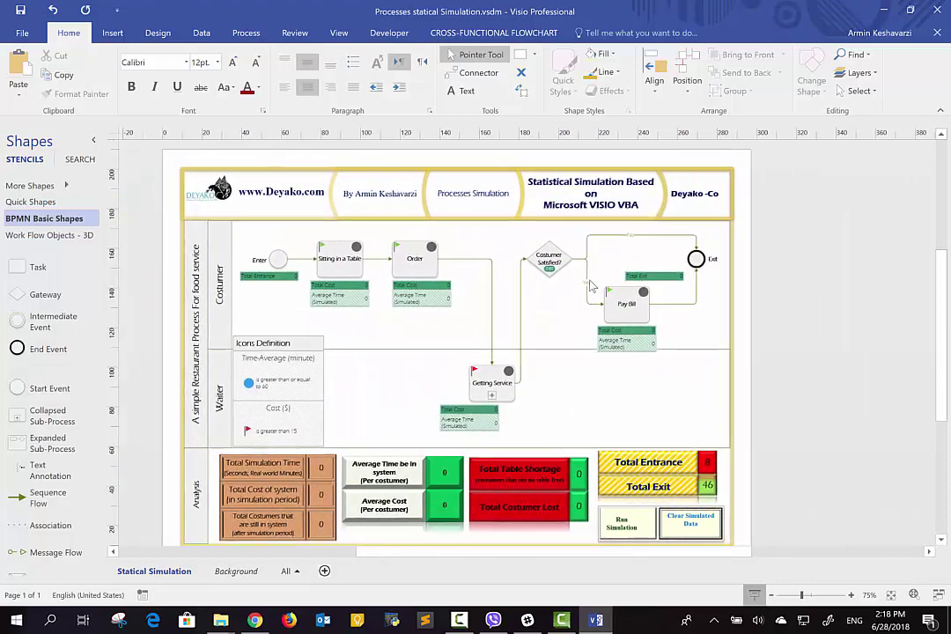
pyautogui.scroll(-3, 590, 282)
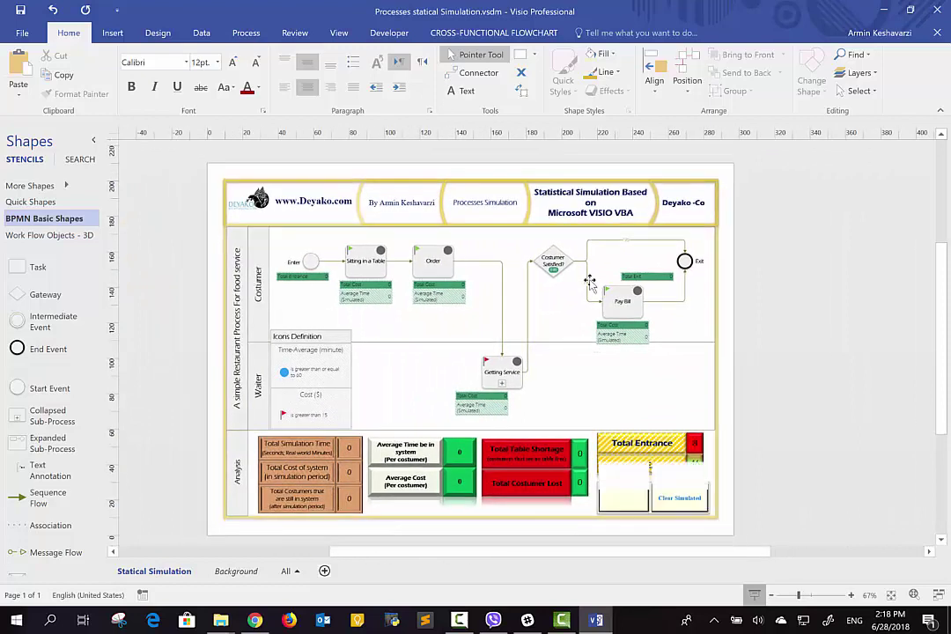
pyautogui.scroll(-1, 591, 280)
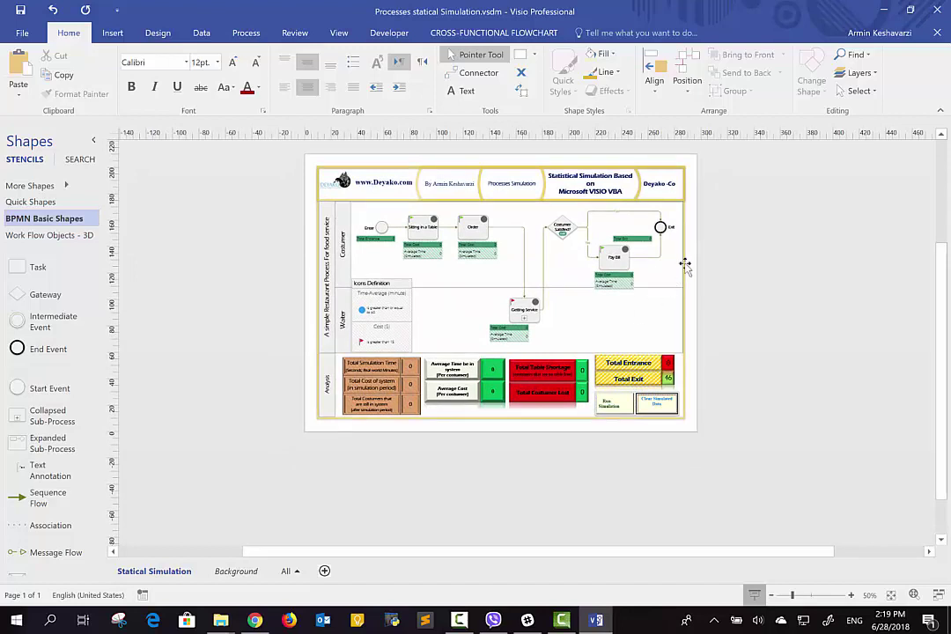
pyautogui.hscroll(-1, 743, 287)
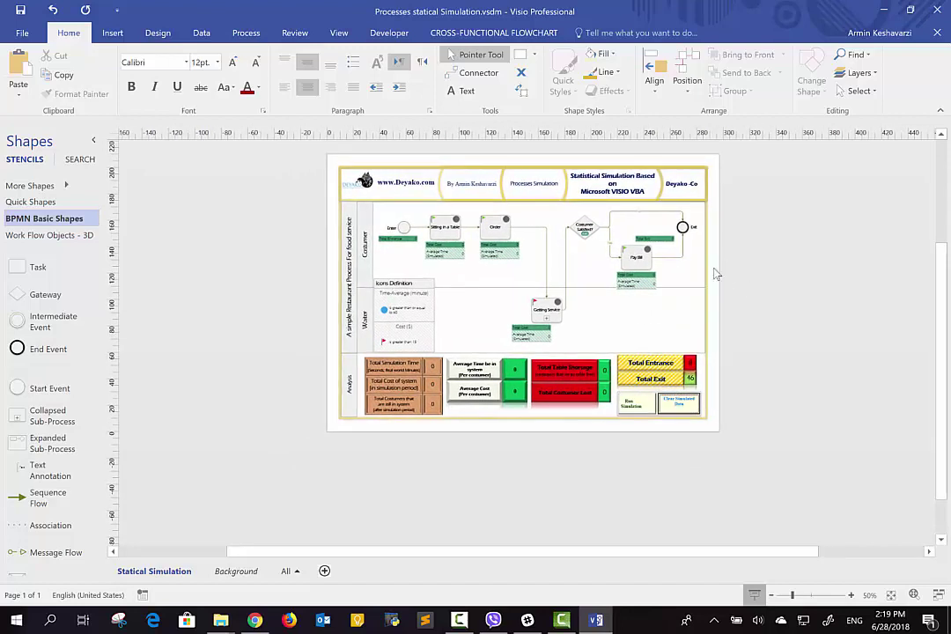
pyautogui.click(402, 227)
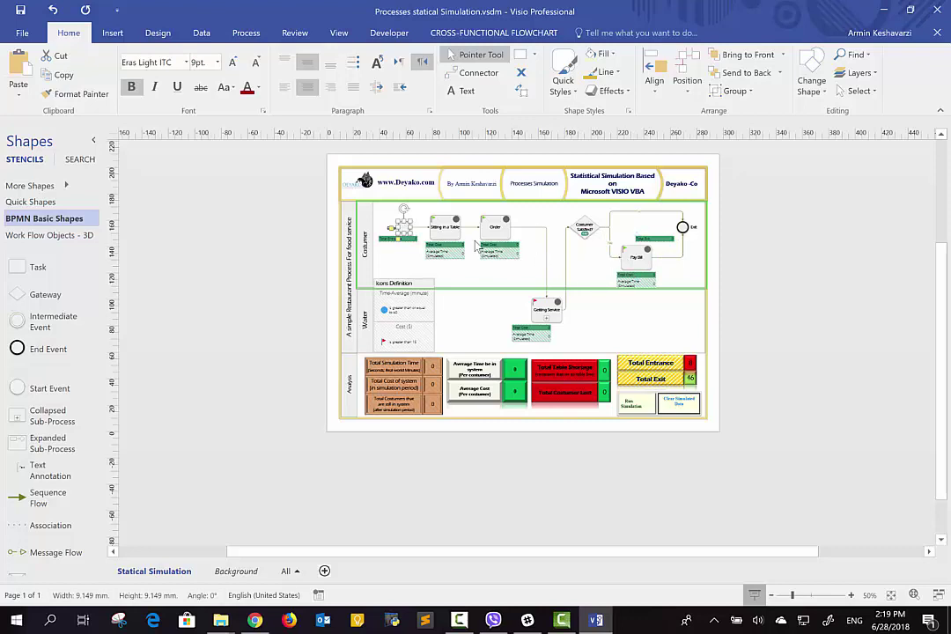
pyautogui.click(853, 239)
pyautogui.hotkey('ctrl', 'v')
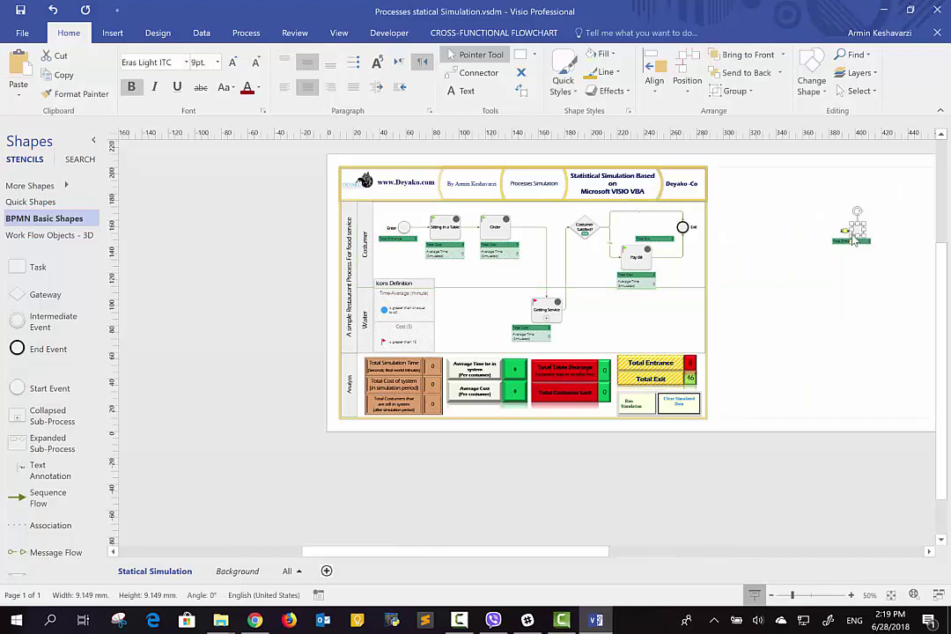
pyautogui.moveTo(783, 214); pyautogui.dragTo(744, 214)
# Copy the Sitting in a Table task and place the copy just after the copied start event.
pyautogui.click(444, 225)
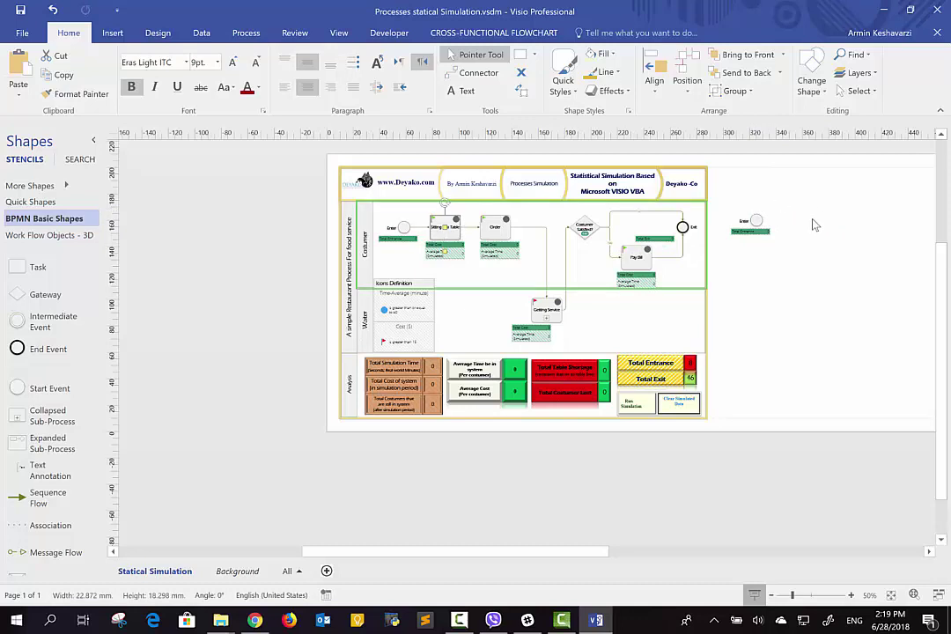
pyautogui.hotkey('ctrl', 'c')
pyautogui.hotkey('ctrl', 'v')
pyautogui.moveTo(821, 204); pyautogui.dragTo(810, 214)
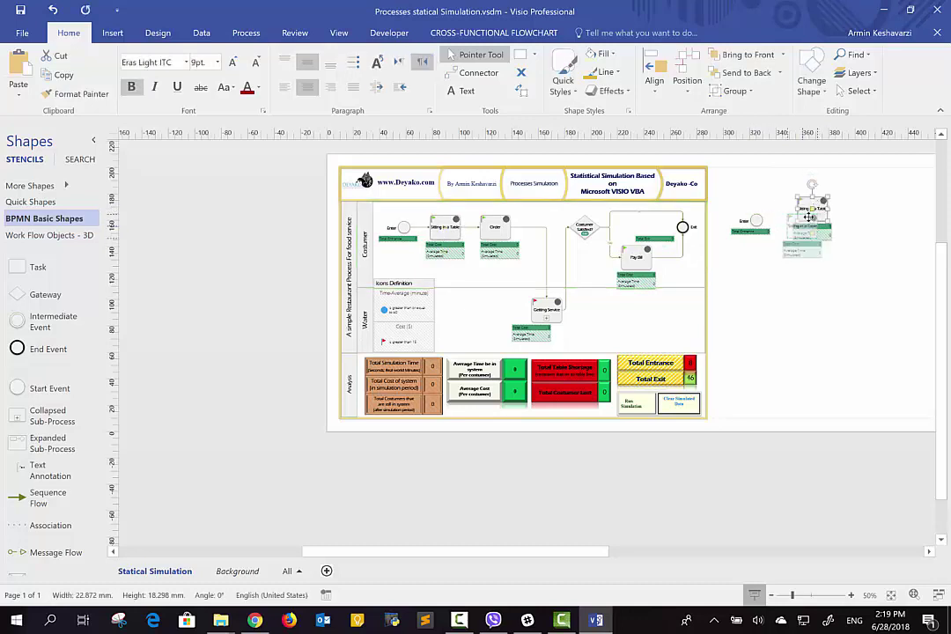
pyautogui.click(590, 233)
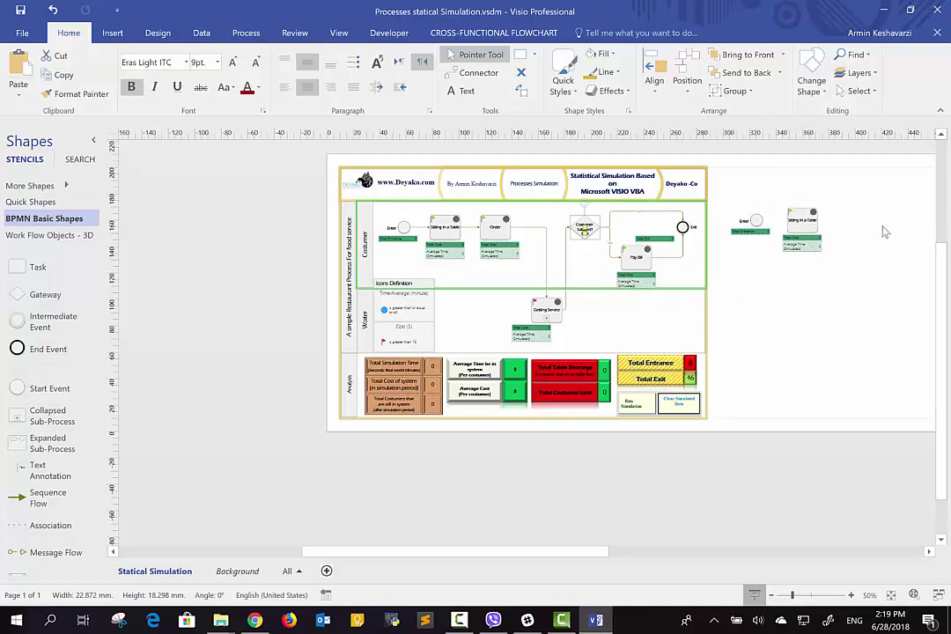
pyautogui.hotkey('ctrl', 'c')
pyautogui.hotkey('ctrl', 'v')
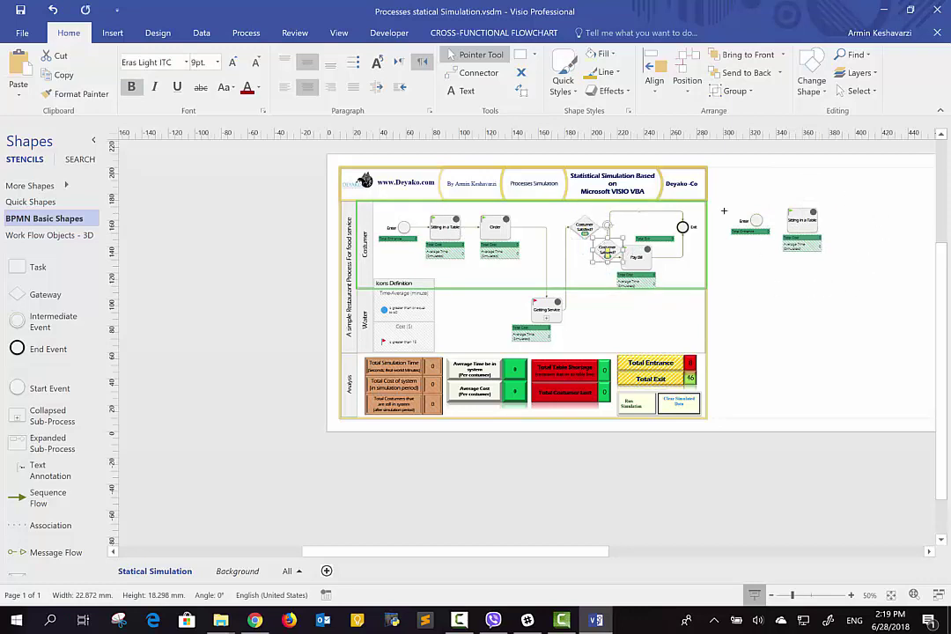
pyautogui.click(709, 254)
pyautogui.hotkey('ctrl', 'z')
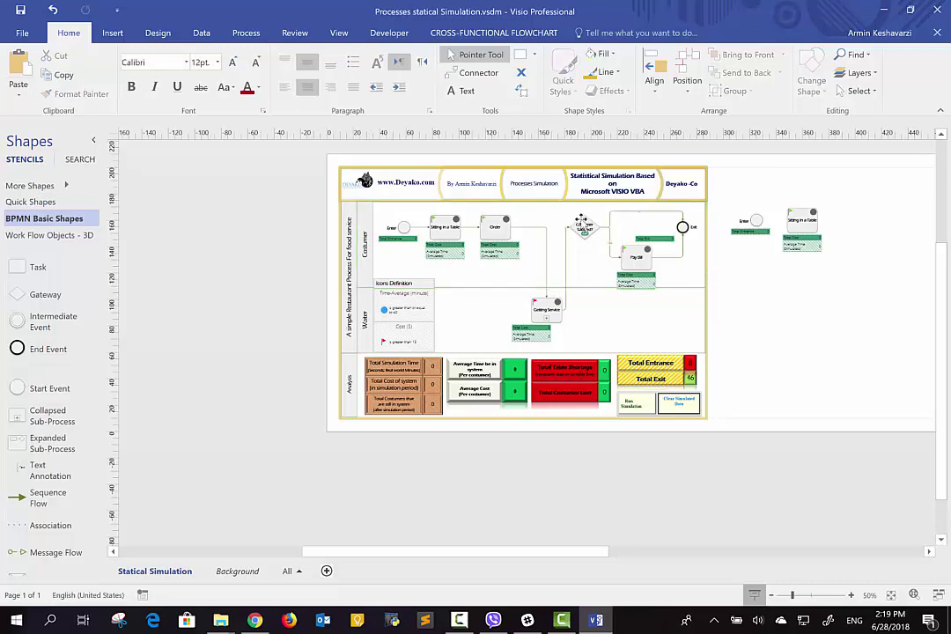
# Copy the Costumer Satisfied? gateway and place the copy in line after the copied task.
pyautogui.click(581, 220)
pyautogui.click(786, 274)
pyautogui.hotkey('ctrl', 'v')
pyautogui.moveTo(784, 268); pyautogui.dragTo(855, 220)
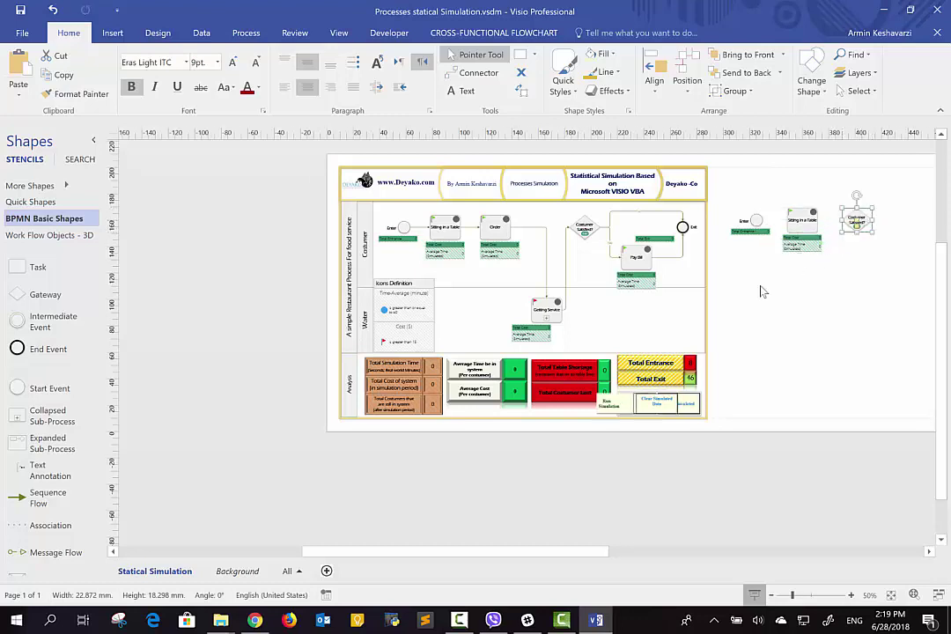
# Rename the copied start event "Entrance to washing center".
pyautogui.hscroll(5, 762, 291)
pyautogui.scroll(1, 528, 226)
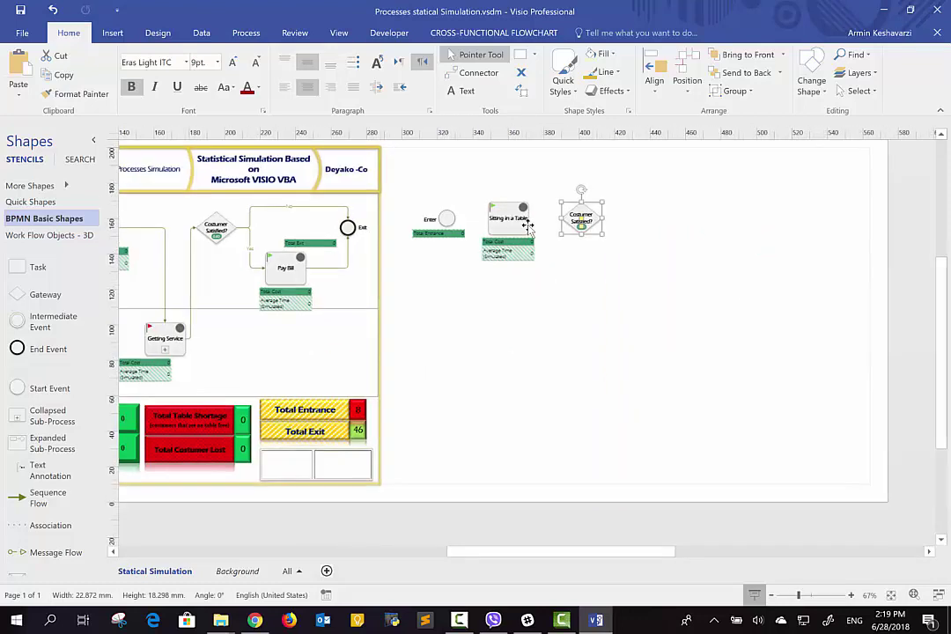
pyautogui.scroll(2, 529, 227)
pyautogui.scroll(1, 403, 229)
pyautogui.press('Escape')
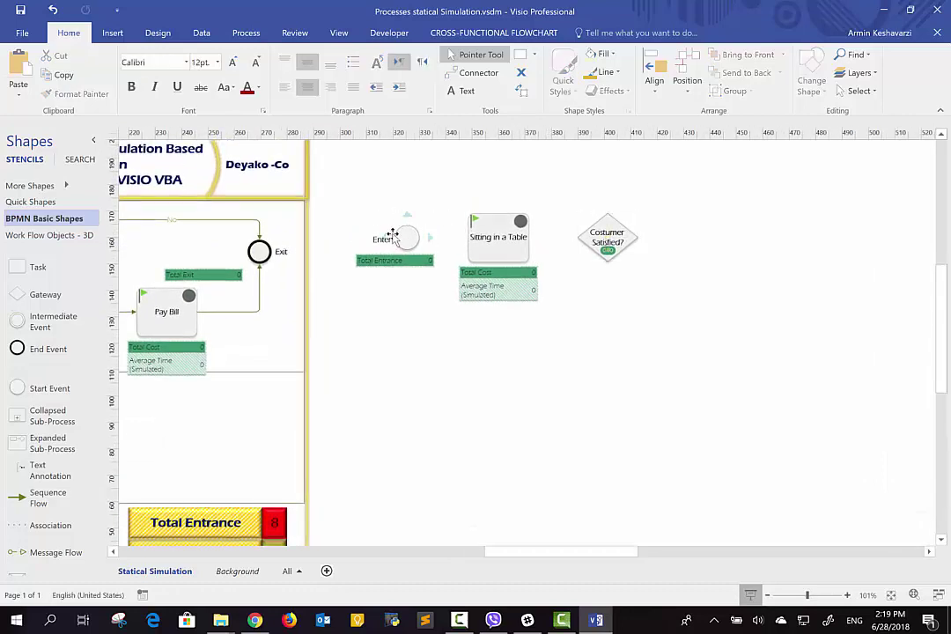
pyautogui.click(402, 238)
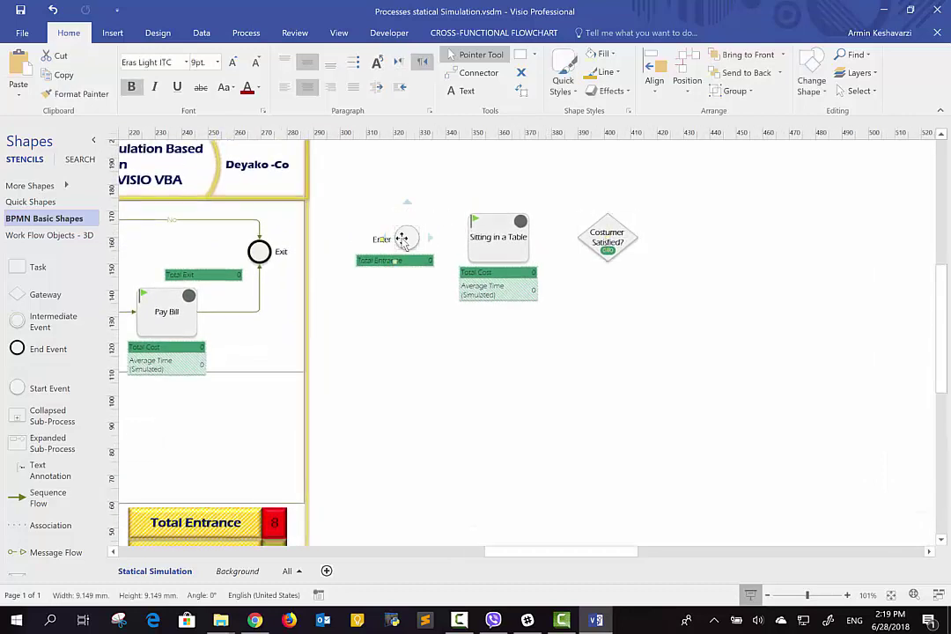
pyautogui.write('Entrance to')
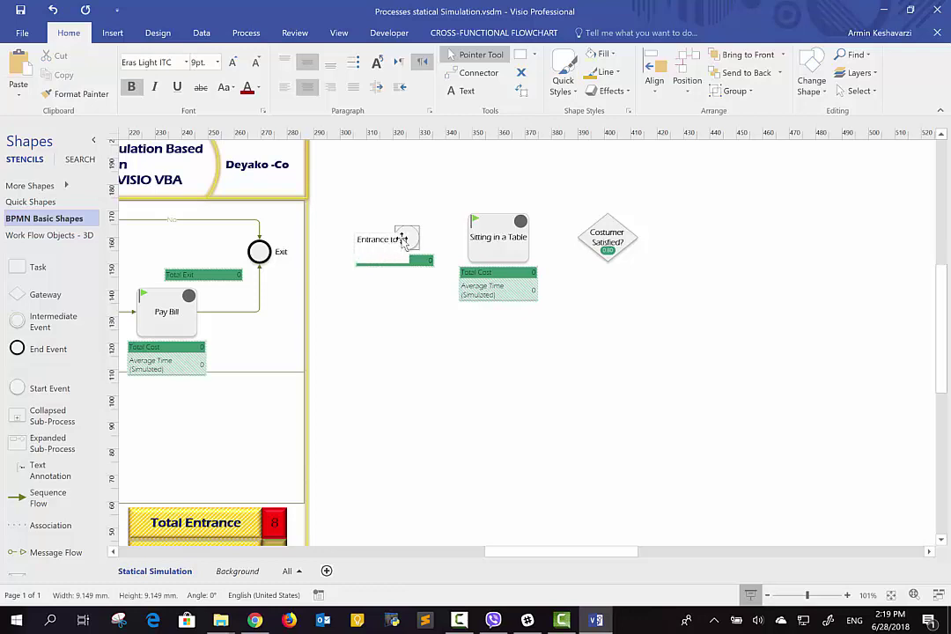
pyautogui.write(' washing c')
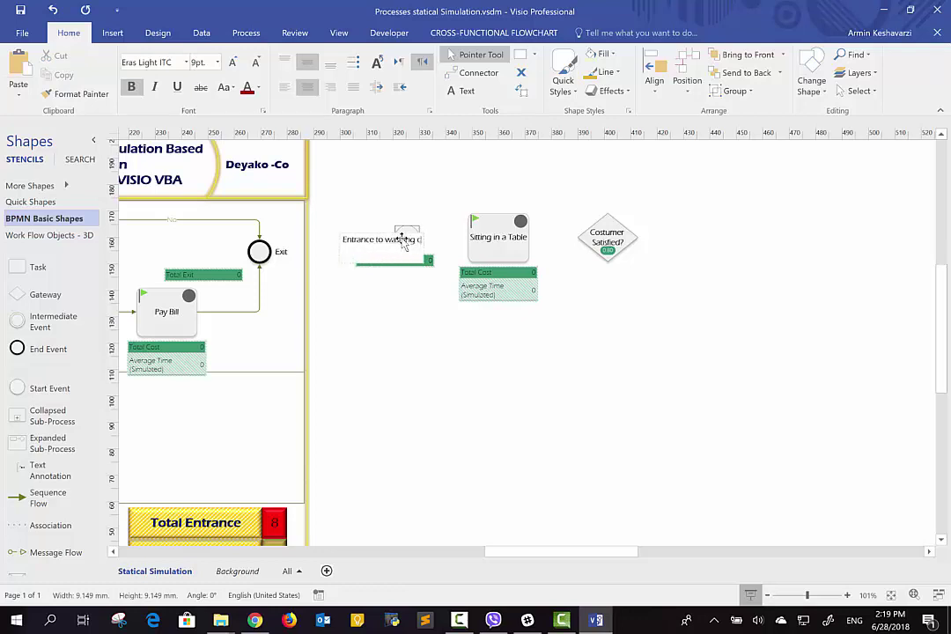
pyautogui.write('enter')
pyautogui.press('Escape')
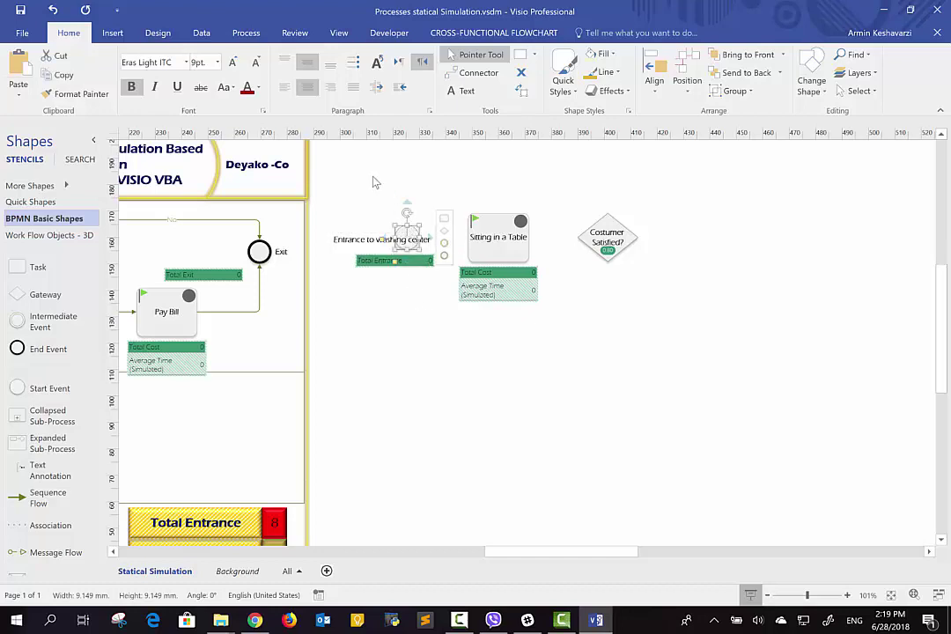
# Show the Shape Data window and set the washing center entrance event's Time-Average to 1.
pyautogui.click(203, 32)
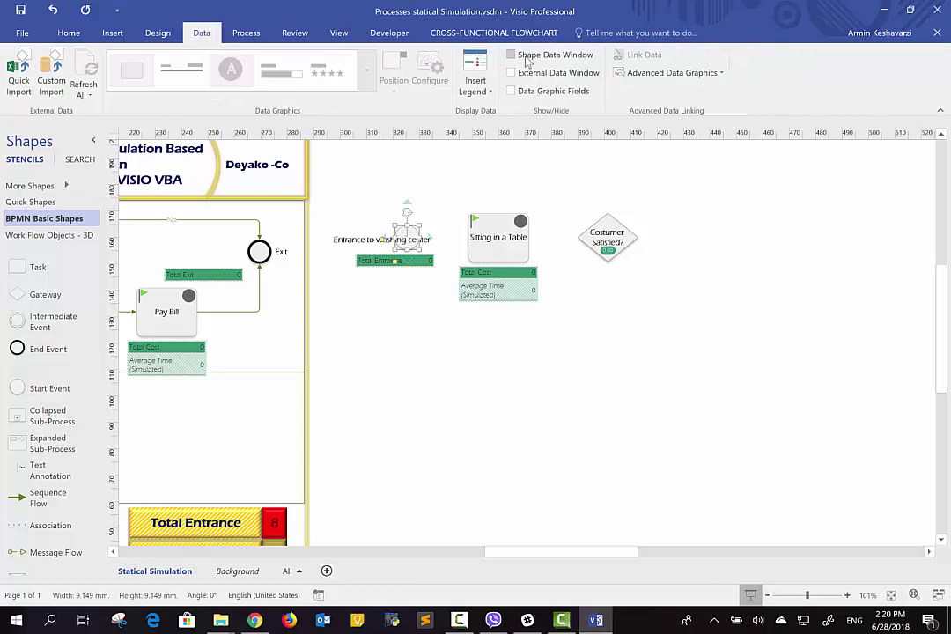
pyautogui.click(527, 56)
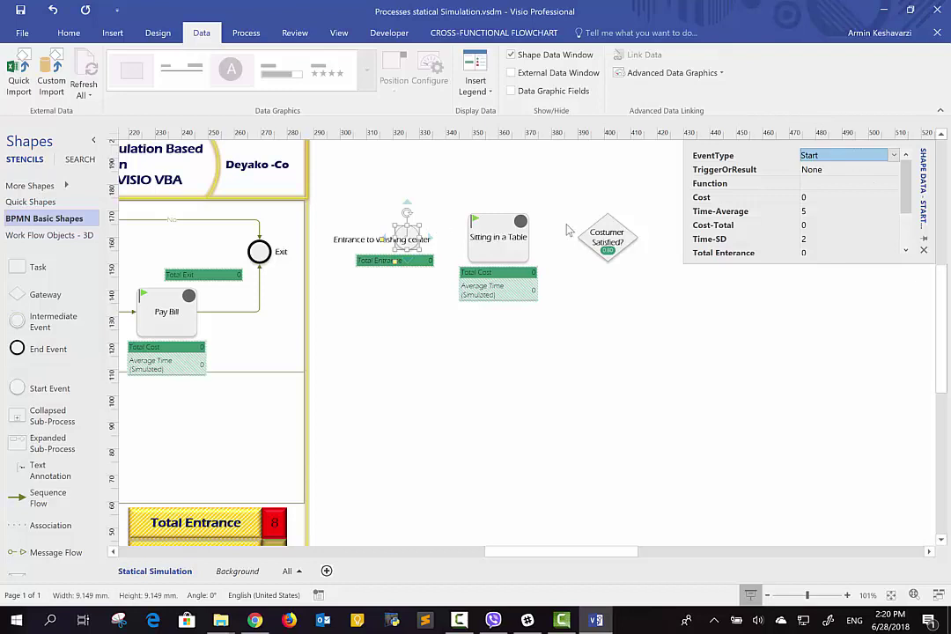
pyautogui.click(819, 212)
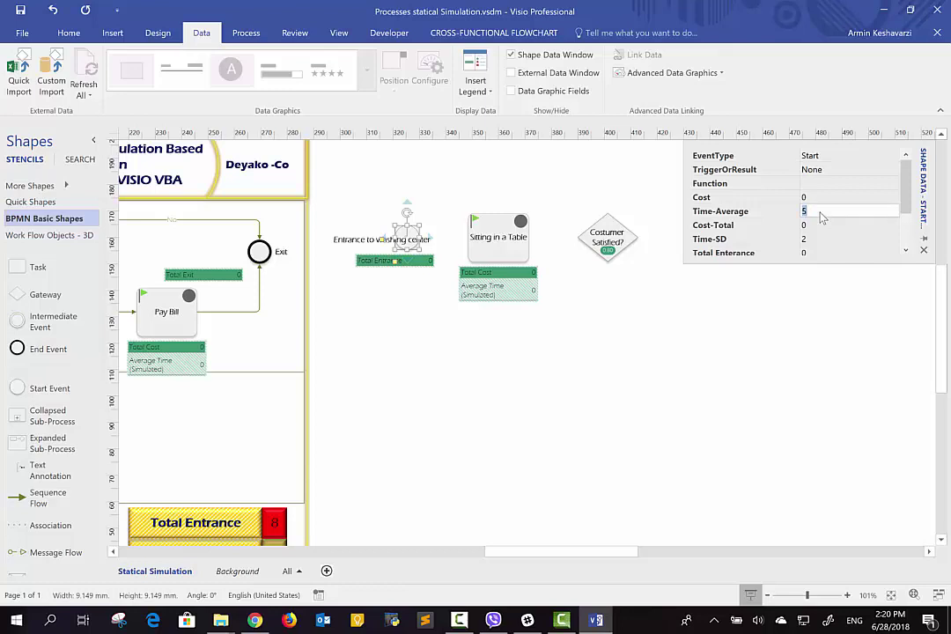
pyautogui.write('1')
pyautogui.click(529, 336)
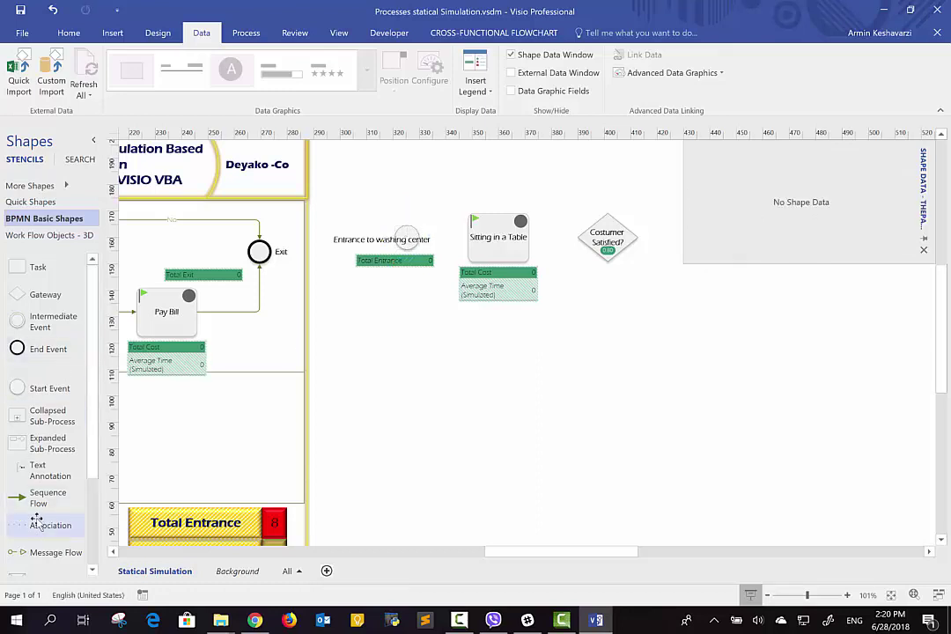
# Connect the entrance event to the copied task with a Sequence Flow and rename the task "Washing the car".
pyautogui.moveTo(33, 500); pyautogui.dragTo(470, 240)
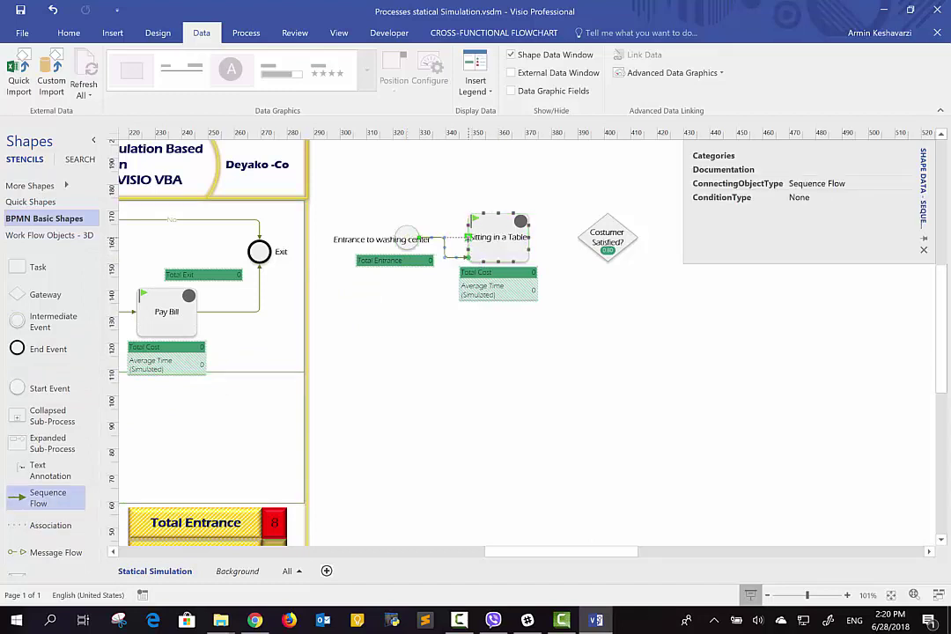
pyautogui.click(518, 251)
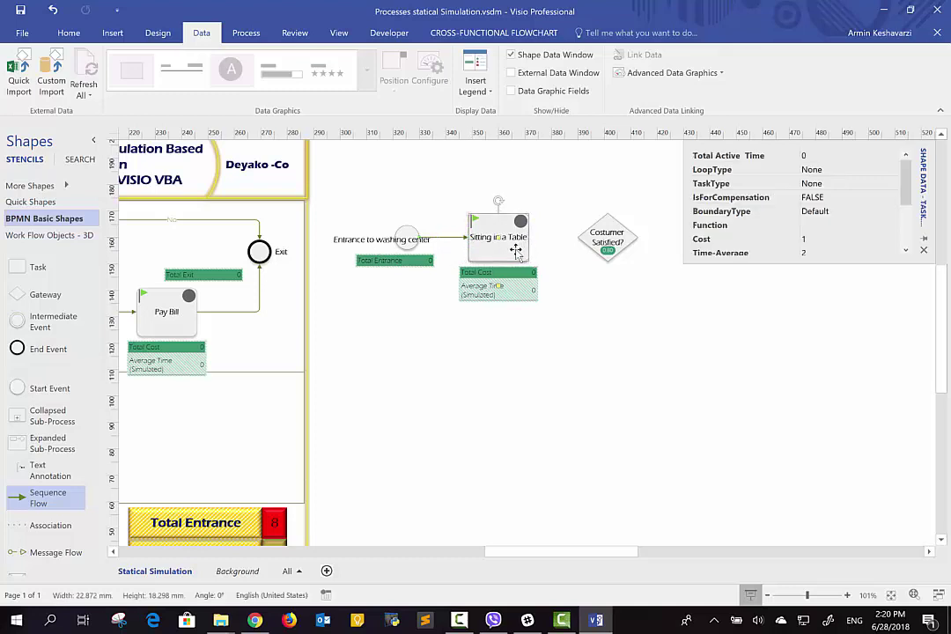
pyautogui.doubleClick(516, 251)
pyautogui.write('Whasing their')
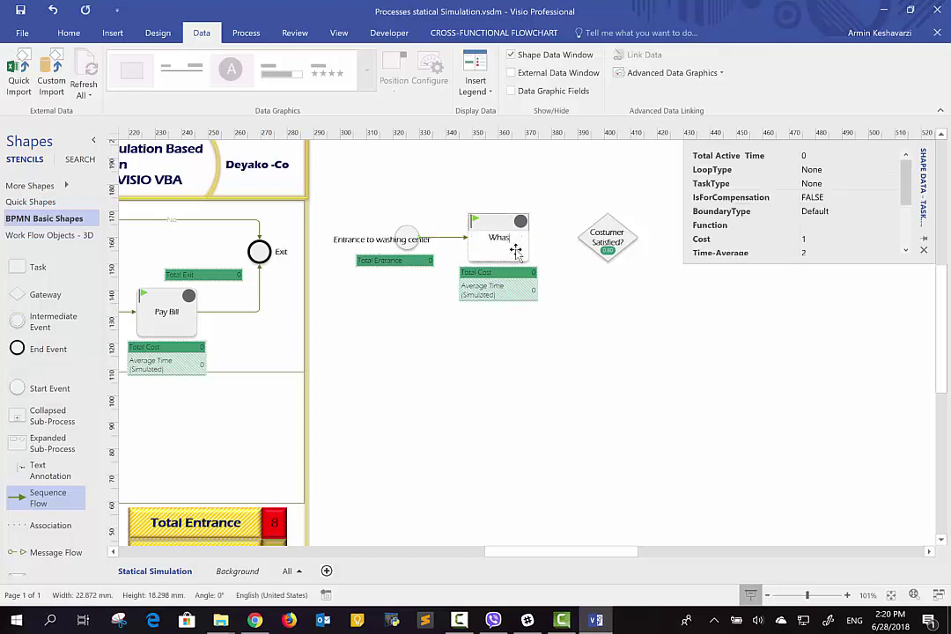
pyautogui.press('BackSpace')
pyautogui.press('BackSpace')
pyautogui.write('car')
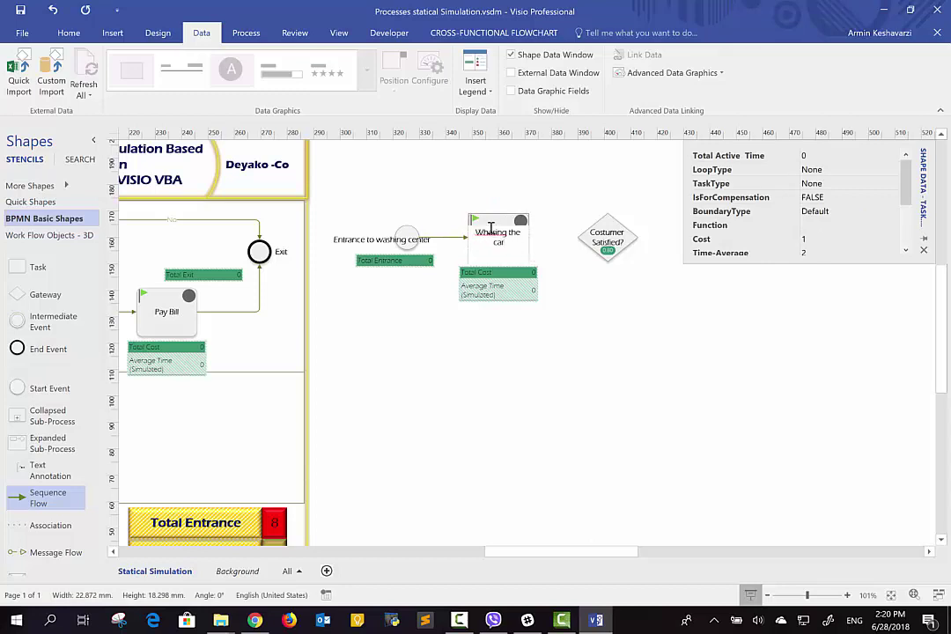
pyautogui.rightClick(491, 233)
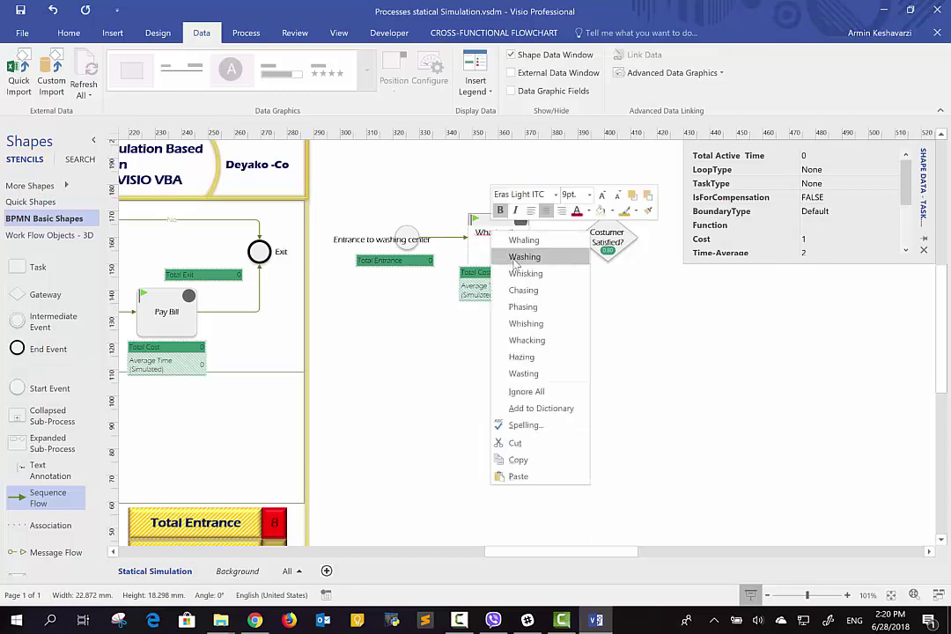
pyautogui.click(508, 256)
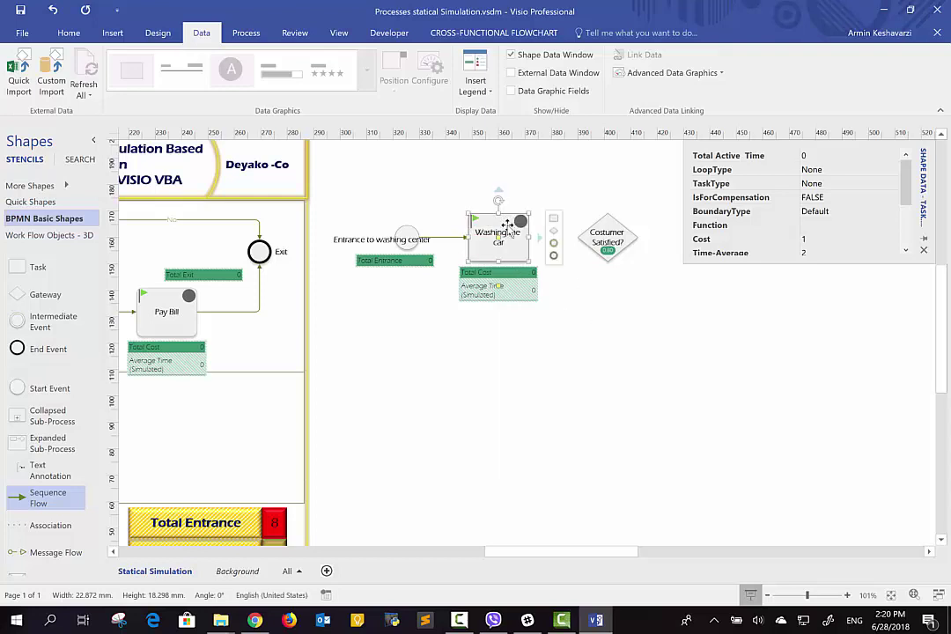
# Set the Washing the car task's Cost to 100 and its Time-Average to 15.
pyautogui.rightClick(905, 187)
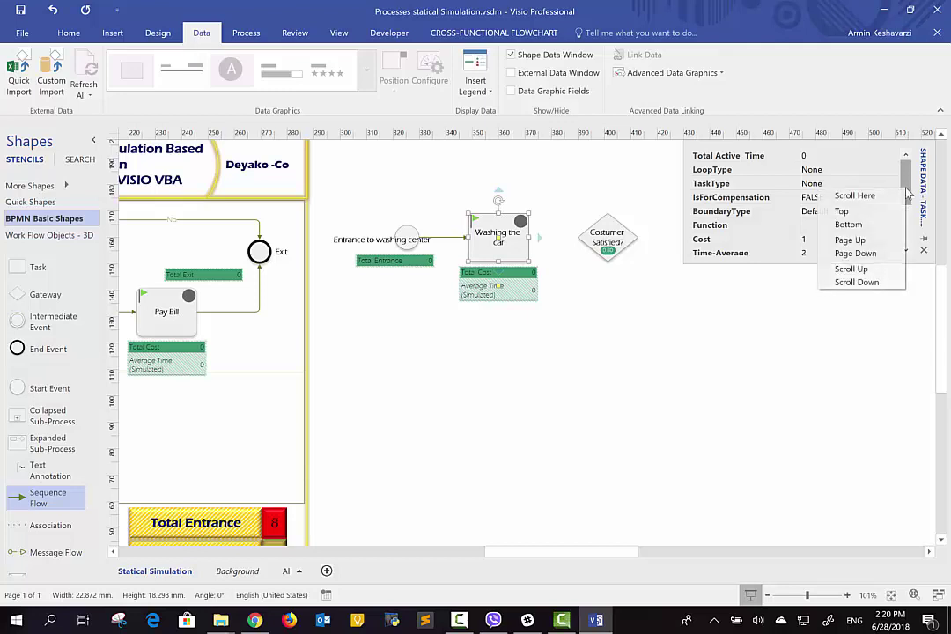
pyautogui.click(803, 241)
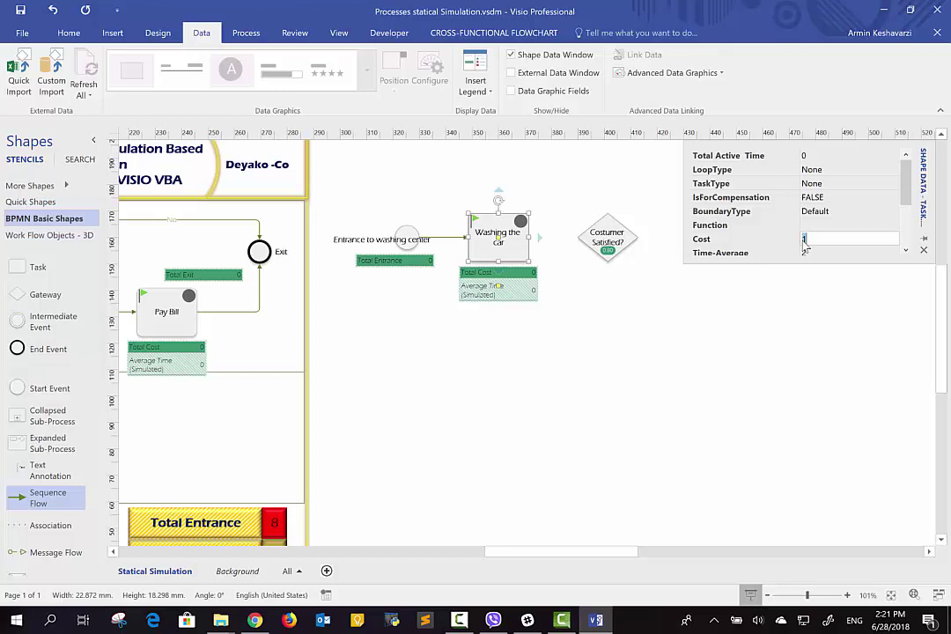
pyautogui.write('00')
pyautogui.rightClick(913, 207)
pyautogui.click(867, 299)
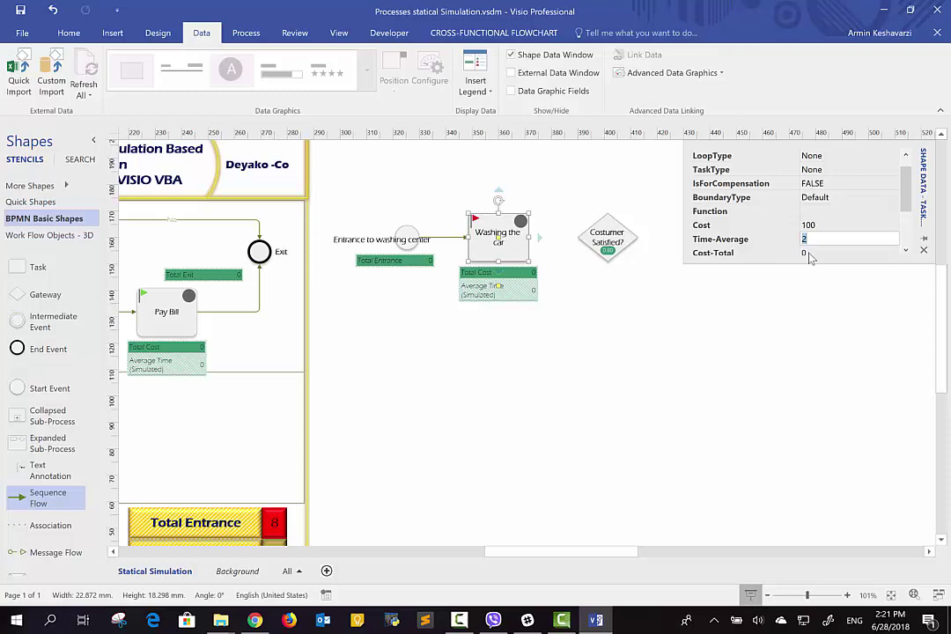
pyautogui.write('15')
# Set the Washing the car task's Time-SD to 4.
pyautogui.moveTo(911, 195); pyautogui.dragTo(910, 210)
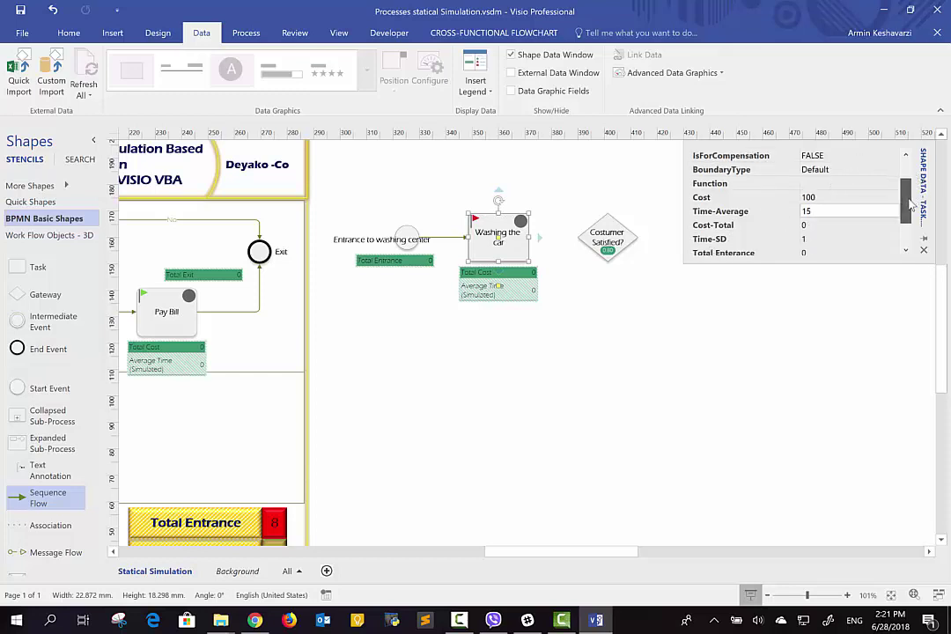
pyautogui.click(806, 242)
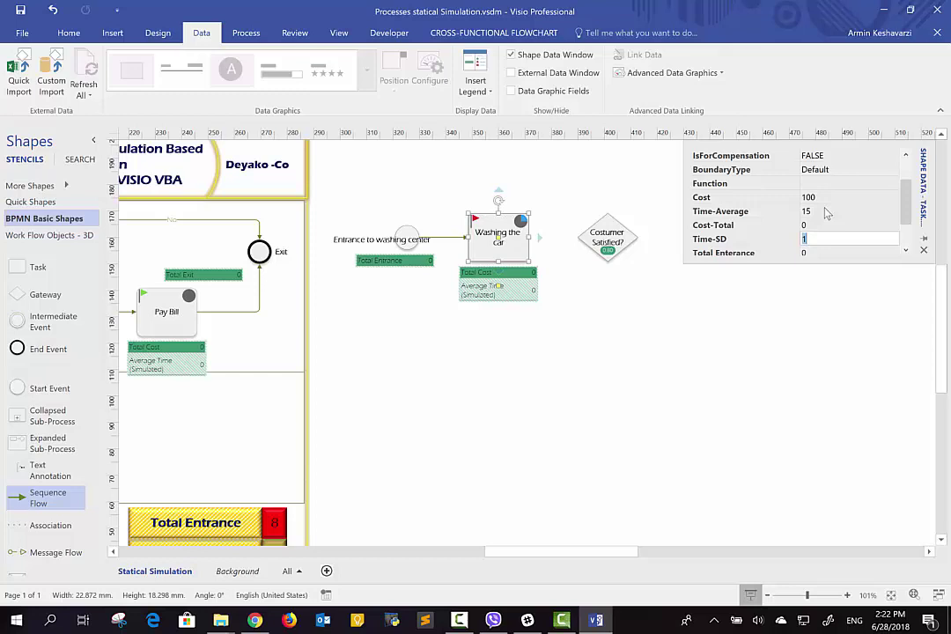
pyautogui.write('4')
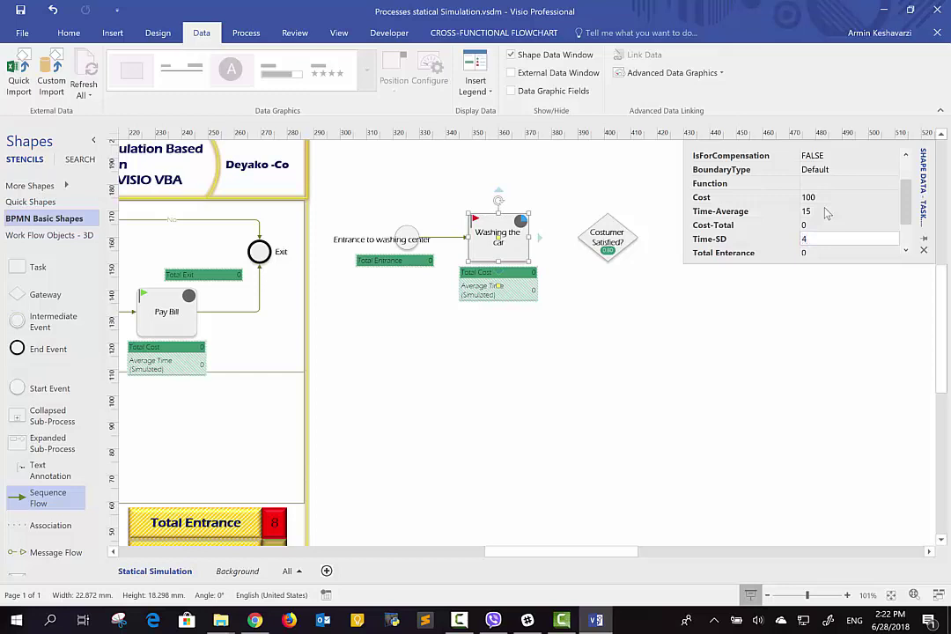
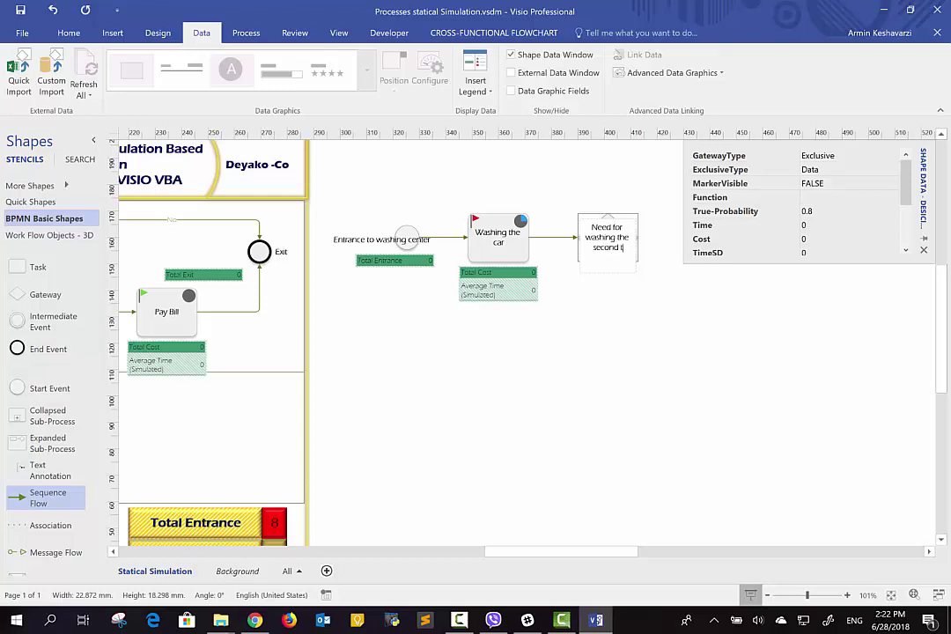
# Rename the copied gateway after the Washing the car task "Need for washing the second time".
pyautogui.write('ime')
pyautogui.press('Escape')
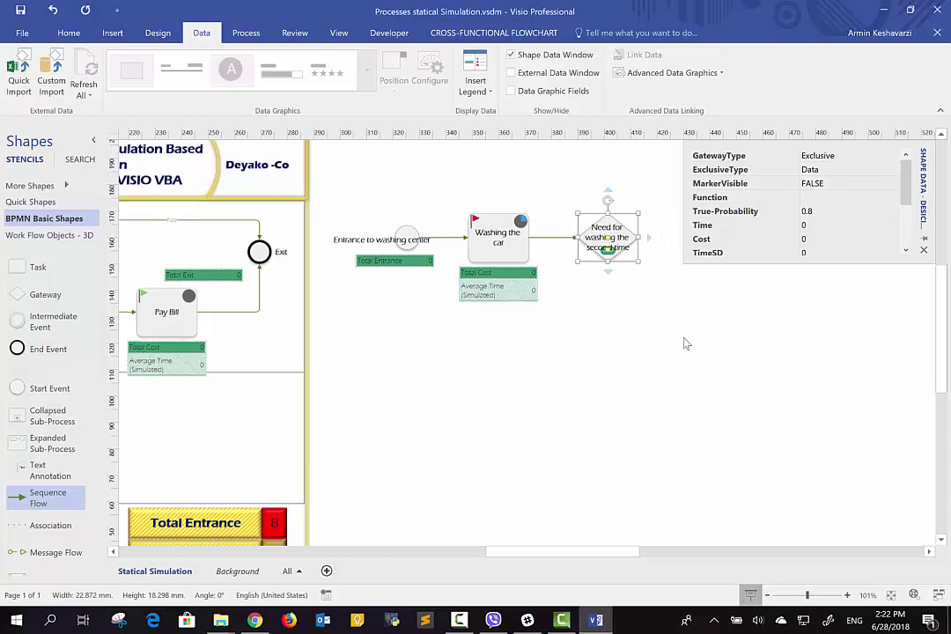
# Connect the second-washing gateway back to the Washing the car task with a Sequence Flow.
pyautogui.hscroll(3, 684, 342)
pyautogui.hscroll(2, 683, 343)
pyautogui.hscroll(-2, 683, 344)
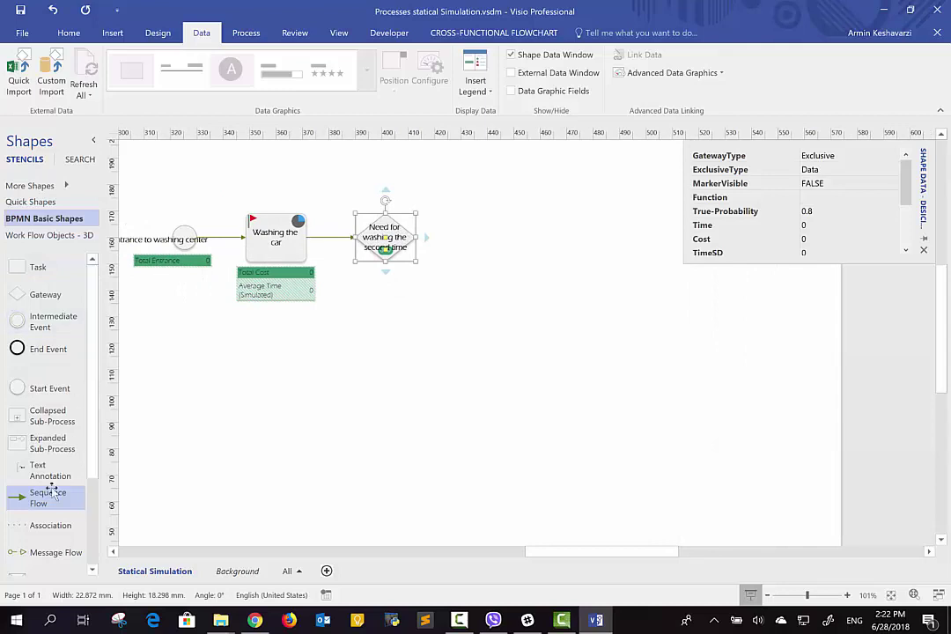
pyautogui.moveTo(37, 502); pyautogui.dragTo(449, 244)
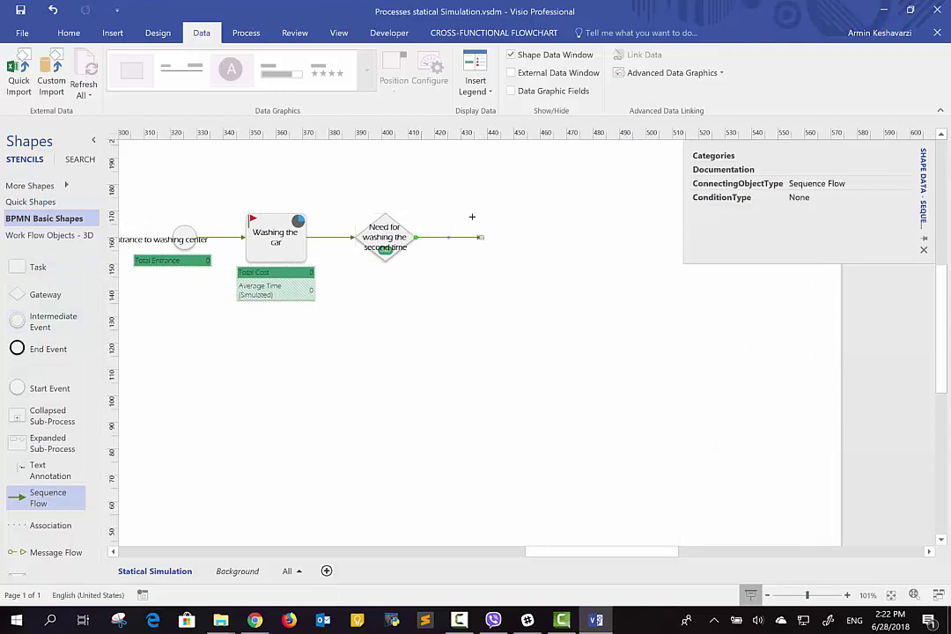
pyautogui.moveTo(308, 206); pyautogui.dragTo(275, 212)
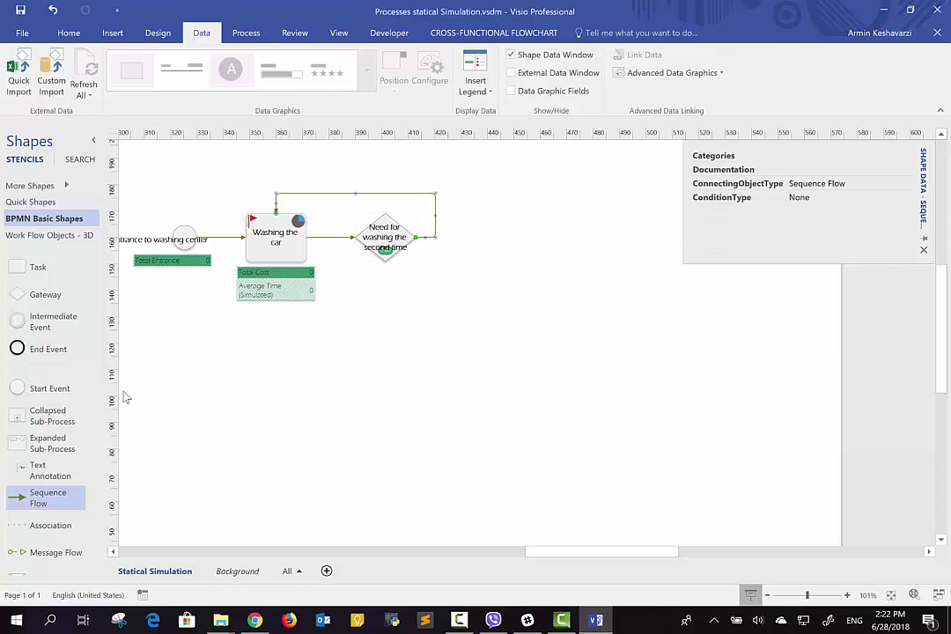
# Place an End Event below and to the right of the gateway and connect the gateway to it with a Sequence Flow.
pyautogui.moveTo(47, 354); pyautogui.dragTo(457, 296)
pyautogui.moveTo(32, 499); pyautogui.dragTo(454, 293)
# Label the flow returning to the washing task "Yes" and the flow to the end event "No".
pyautogui.doubleClick(436, 223)
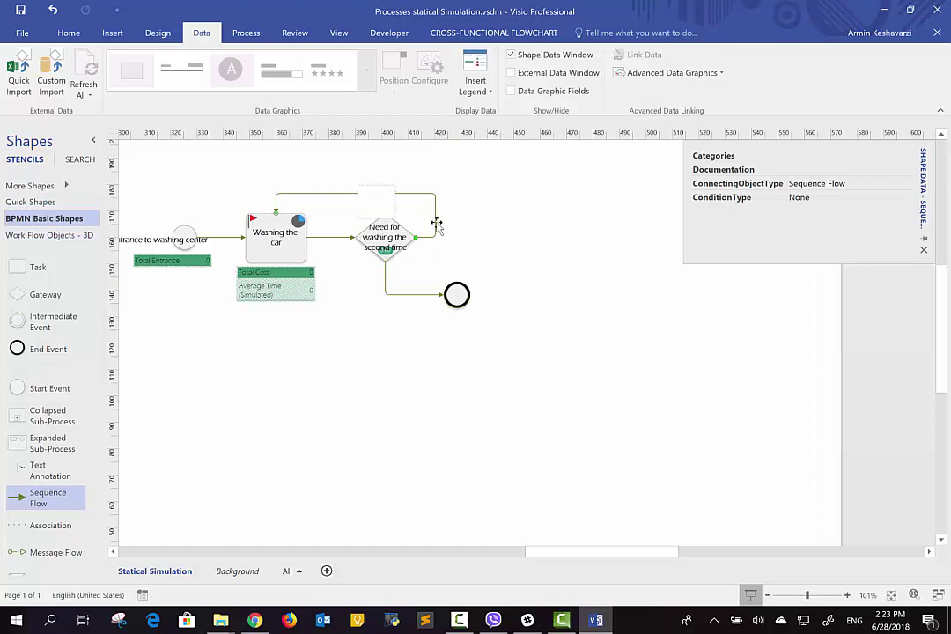
pyautogui.write('Yes')
pyautogui.press('Escape')
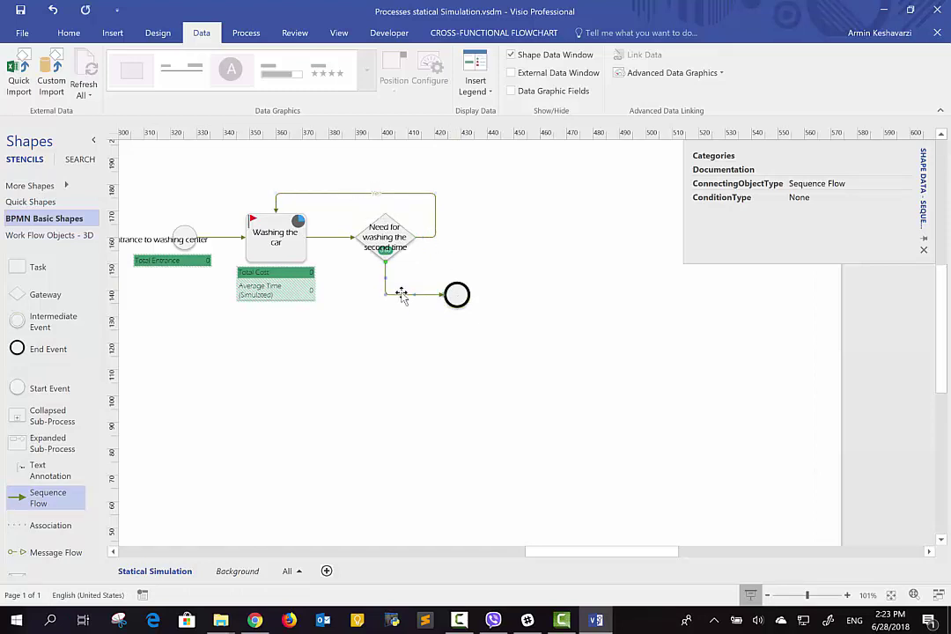
pyautogui.click(505, 292)
# Set the second-washing gateway's True-Probability to 0.1.
pyautogui.click(392, 227)
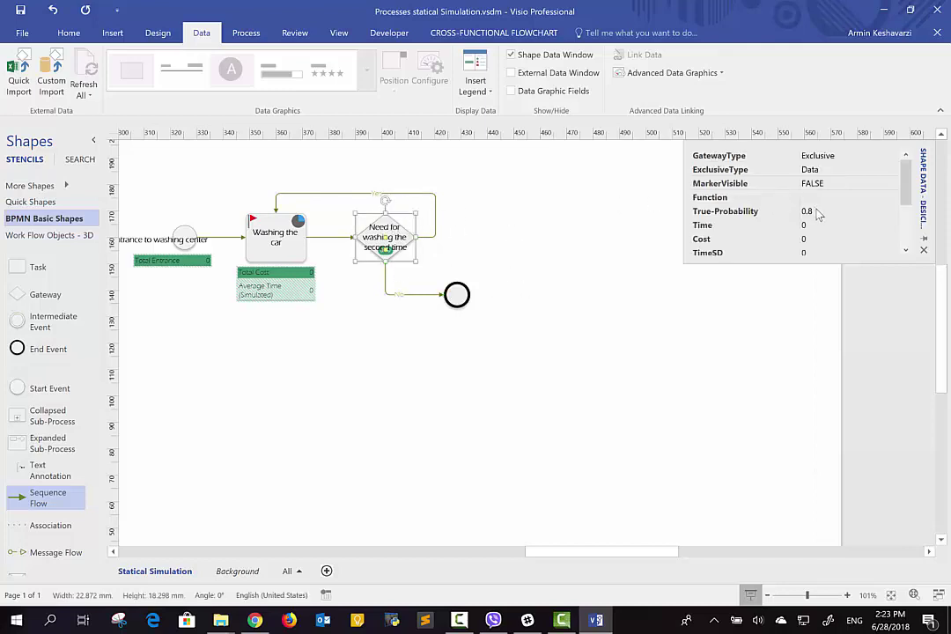
pyautogui.click(815, 211)
pyautogui.write('0')
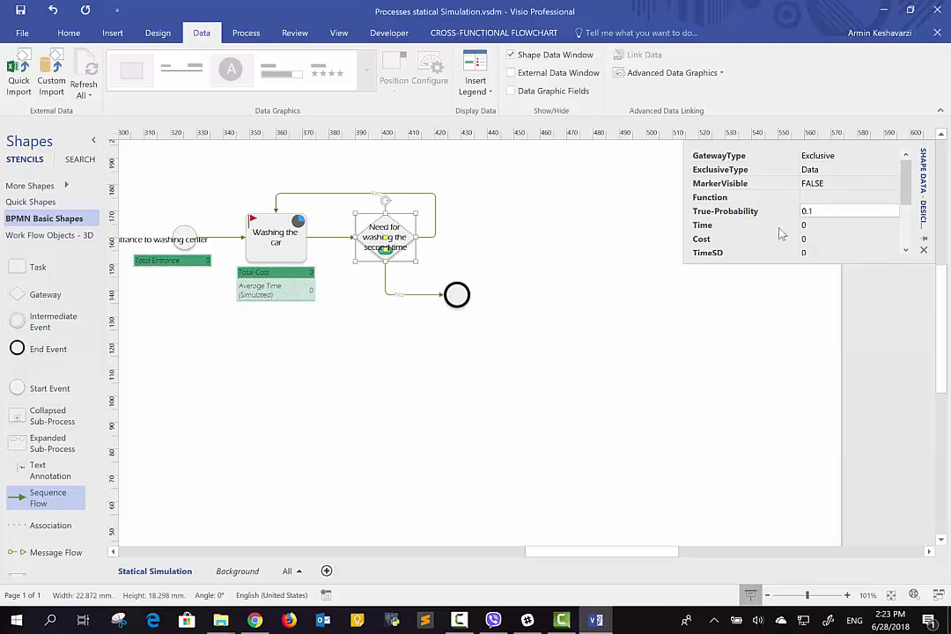
pyautogui.click(589, 249)
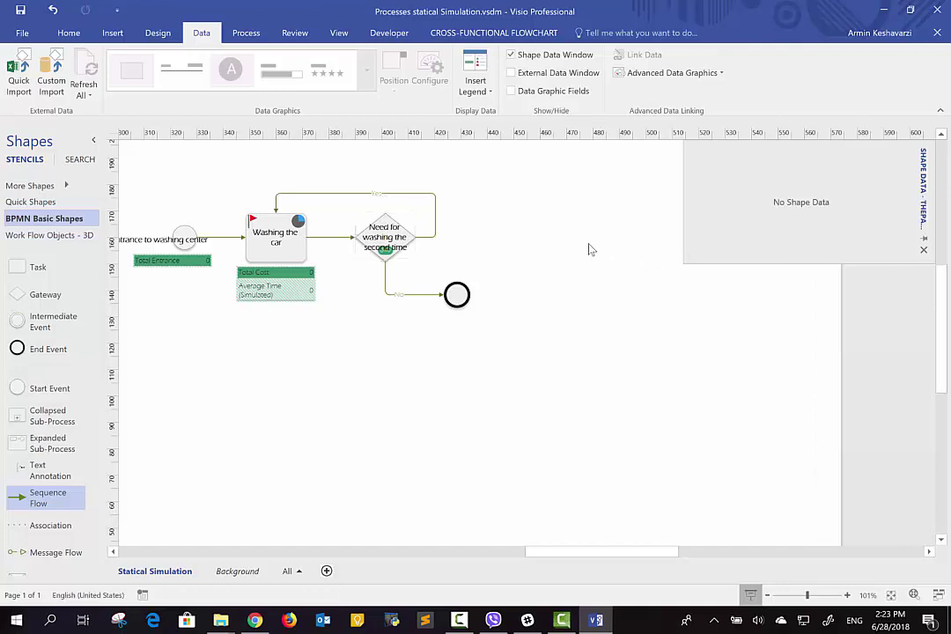
# Review the shape data of the gateway, its outgoing flows, the washing task and the entrance event.
pyautogui.click(398, 247)
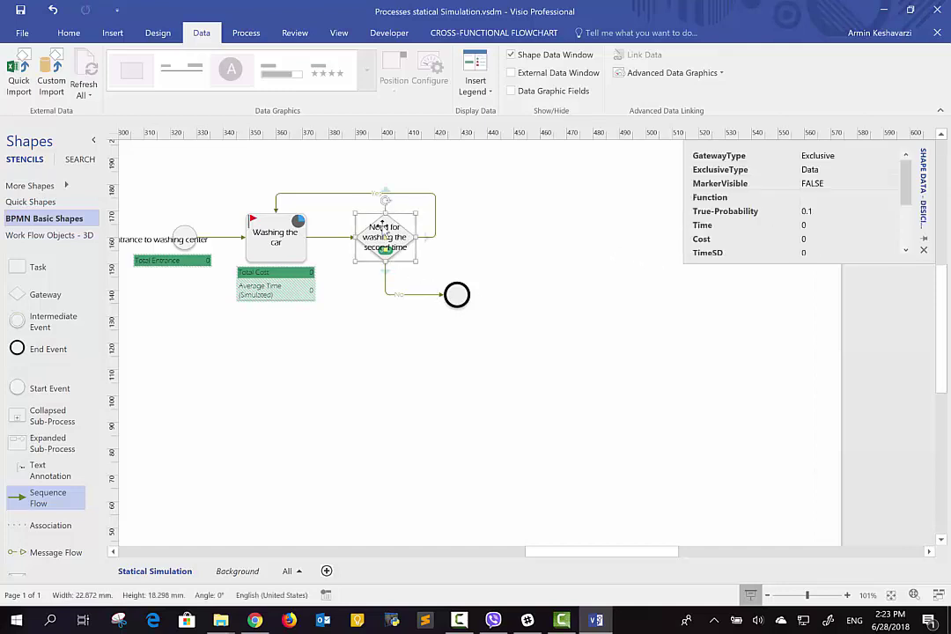
pyautogui.hscroll(-3, 473, 350)
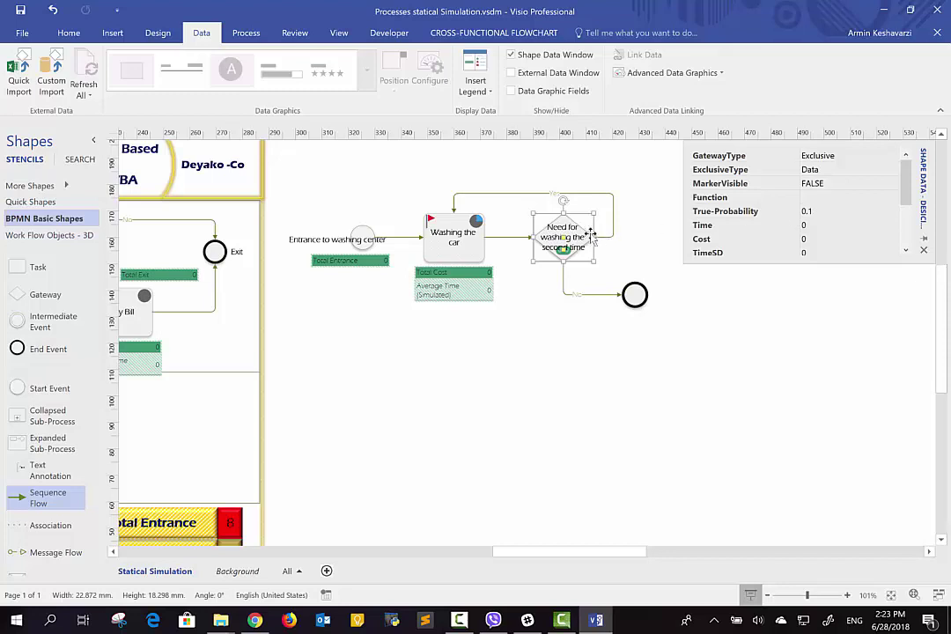
pyautogui.moveTo(904, 196); pyautogui.dragTo(904, 231)
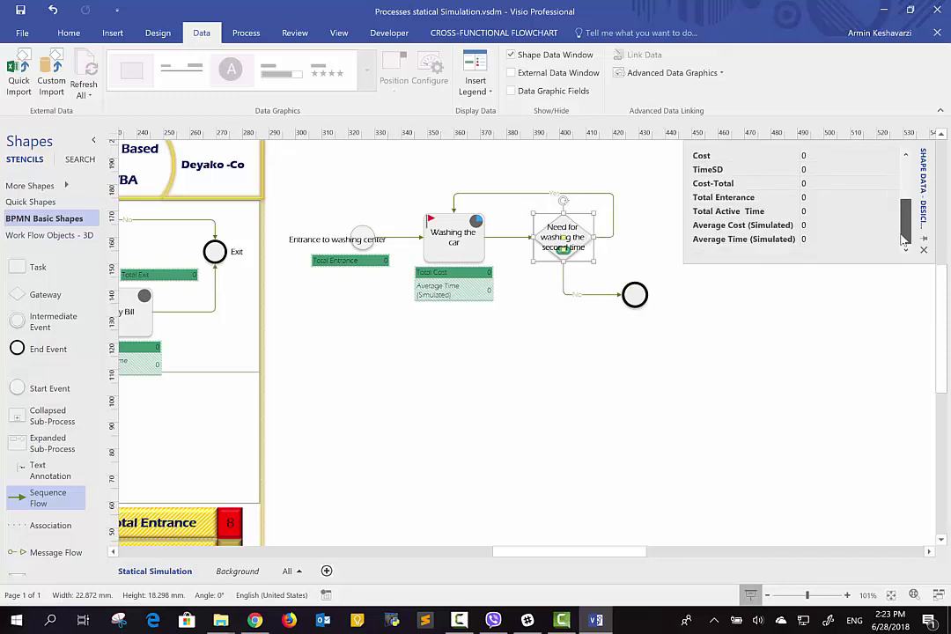
pyautogui.click(599, 194)
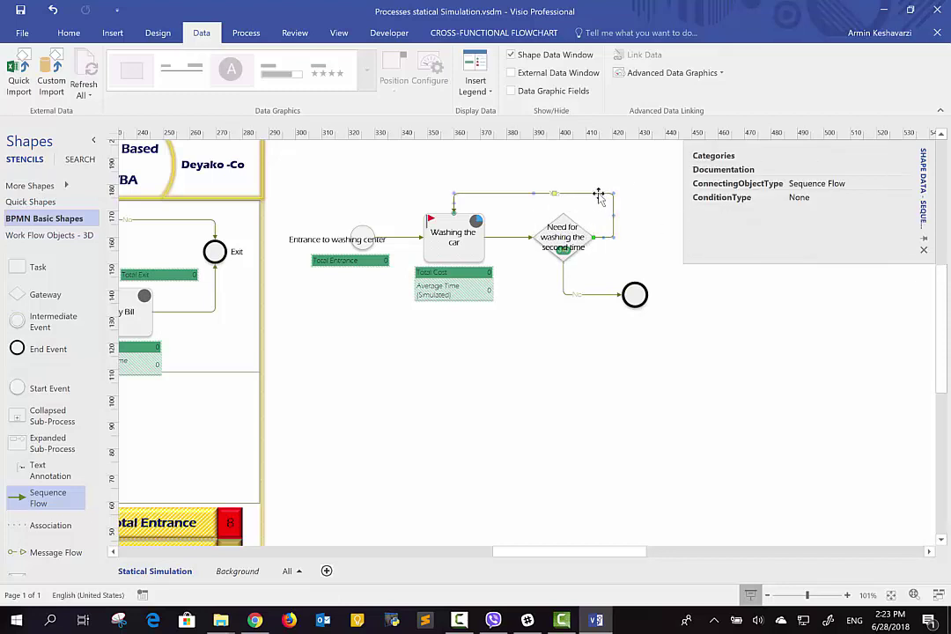
pyautogui.click(579, 298)
pyautogui.click(468, 246)
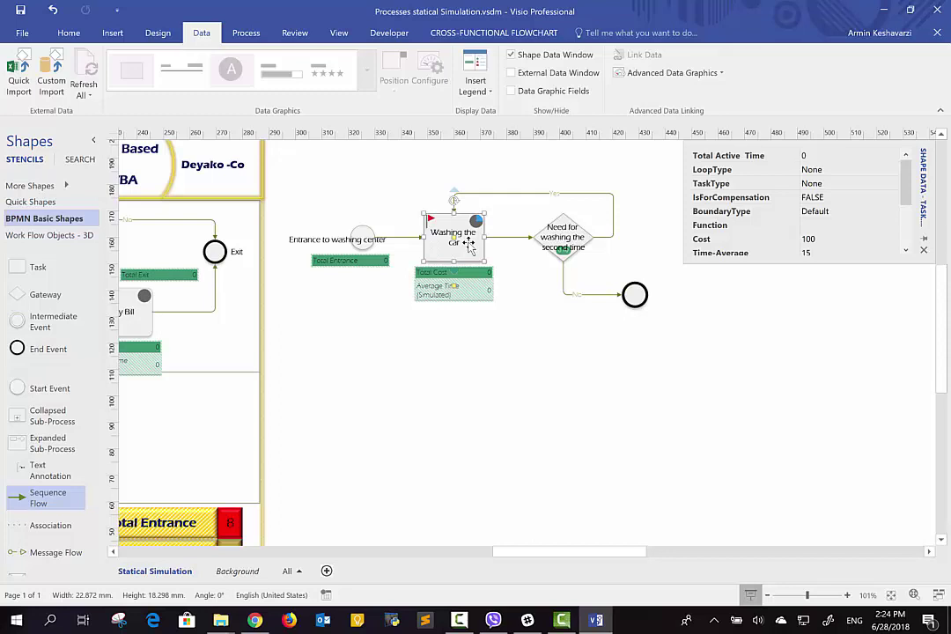
pyautogui.click(356, 237)
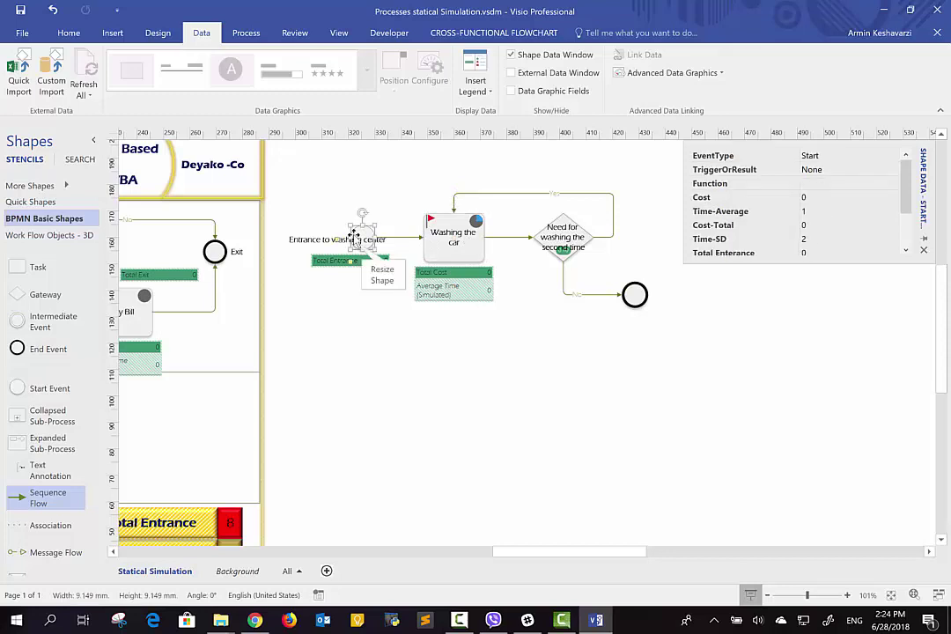
pyautogui.click(448, 230)
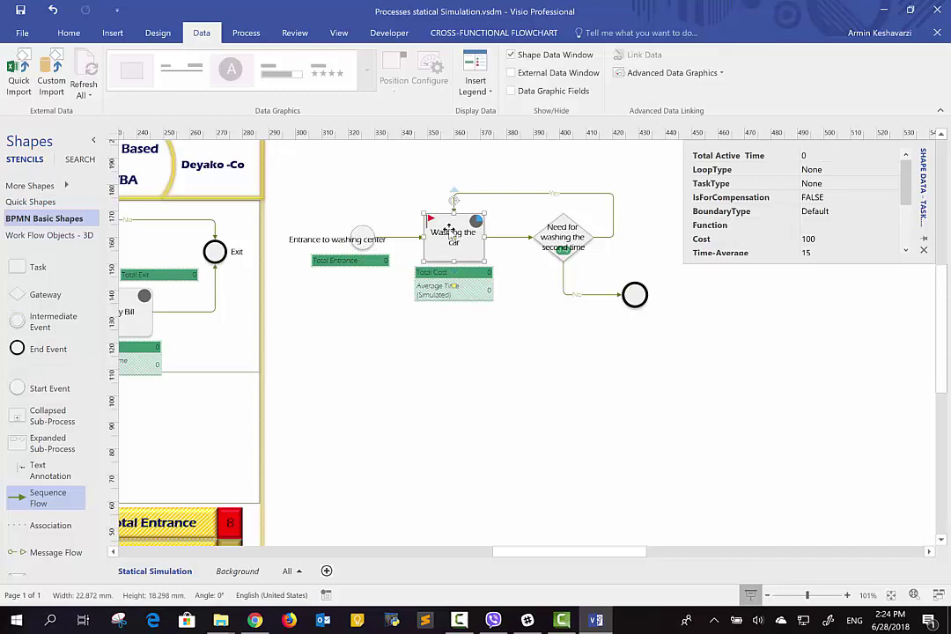
# Move the gateway's probability callout to its right corner, beside the start of the Yes flow.
pyautogui.click(563, 233)
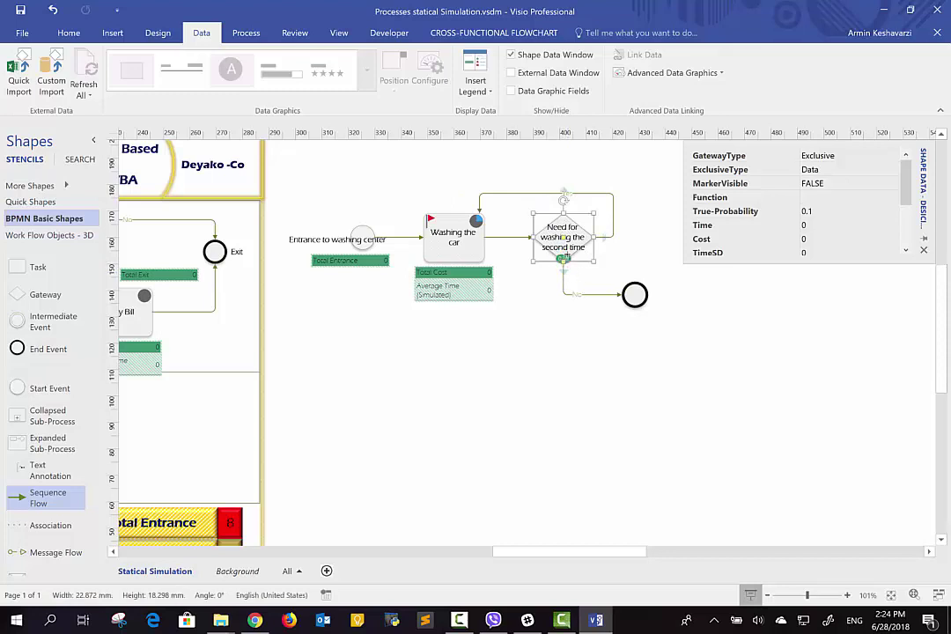
pyautogui.moveTo(584, 234); pyautogui.dragTo(595, 236)
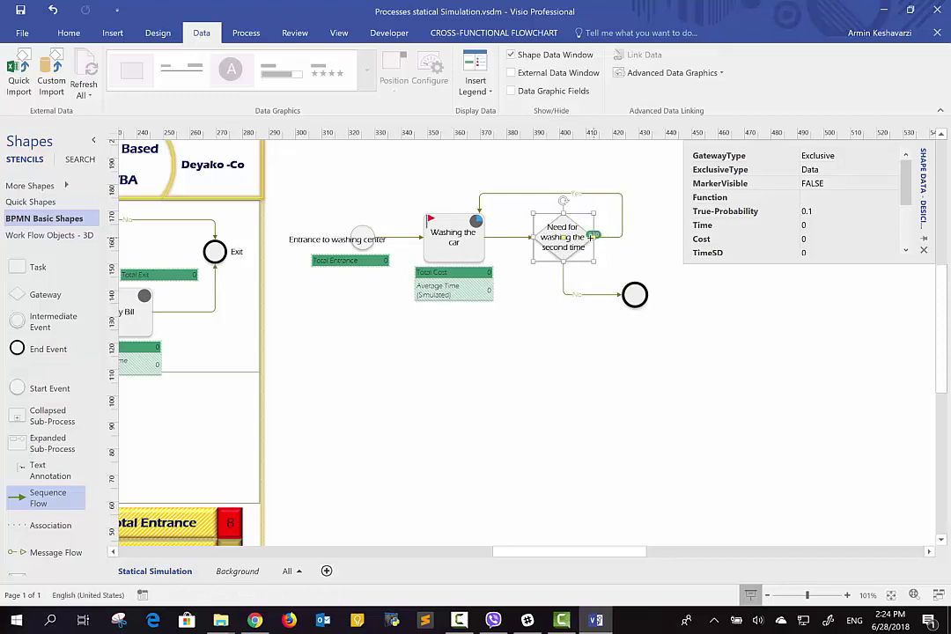
pyautogui.click(607, 245)
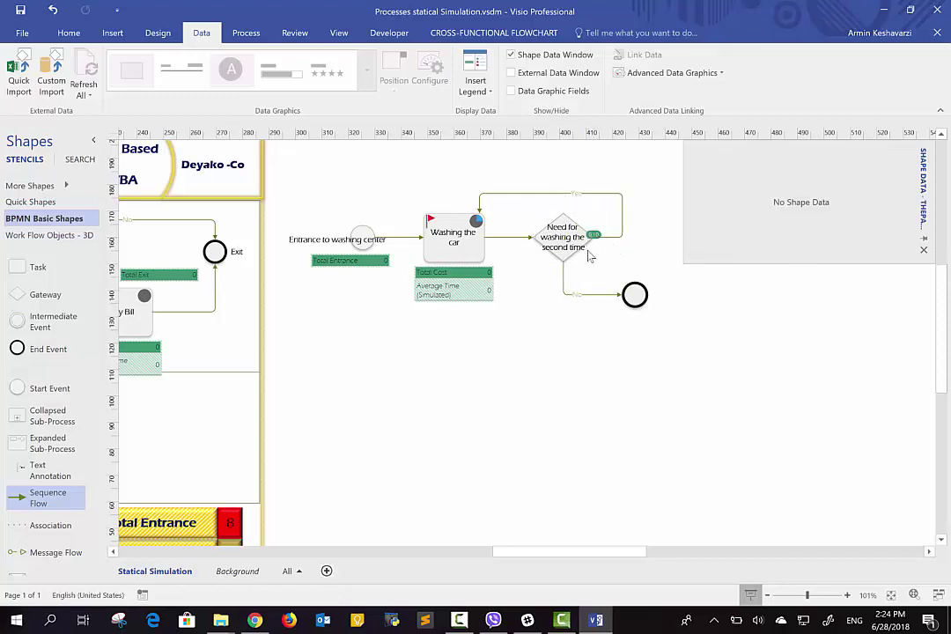
# Add a plain Task shape from the stencil below the washing process and delete it again.
pyautogui.click(463, 280)
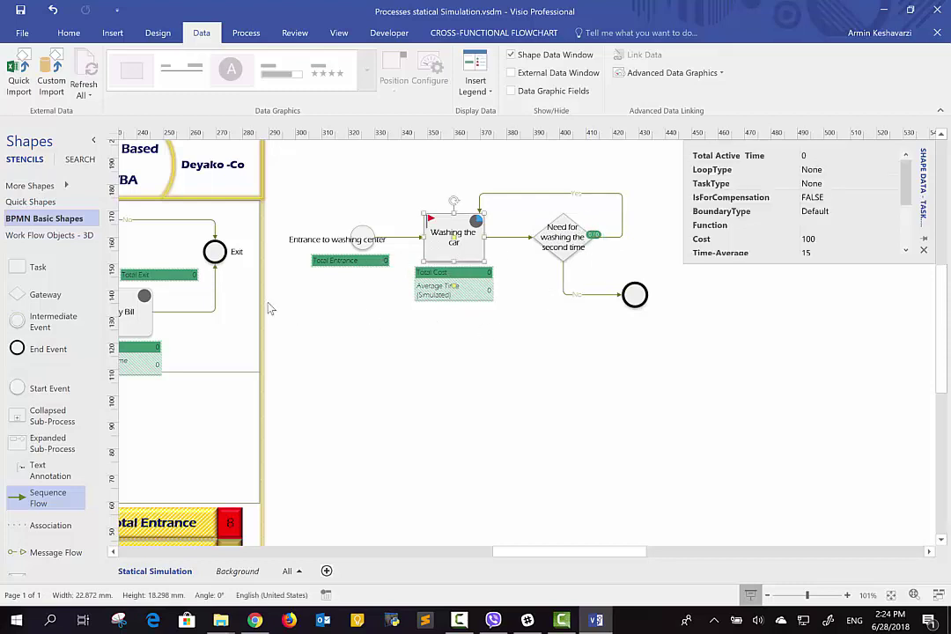
pyautogui.moveTo(33, 266); pyautogui.dragTo(381, 373)
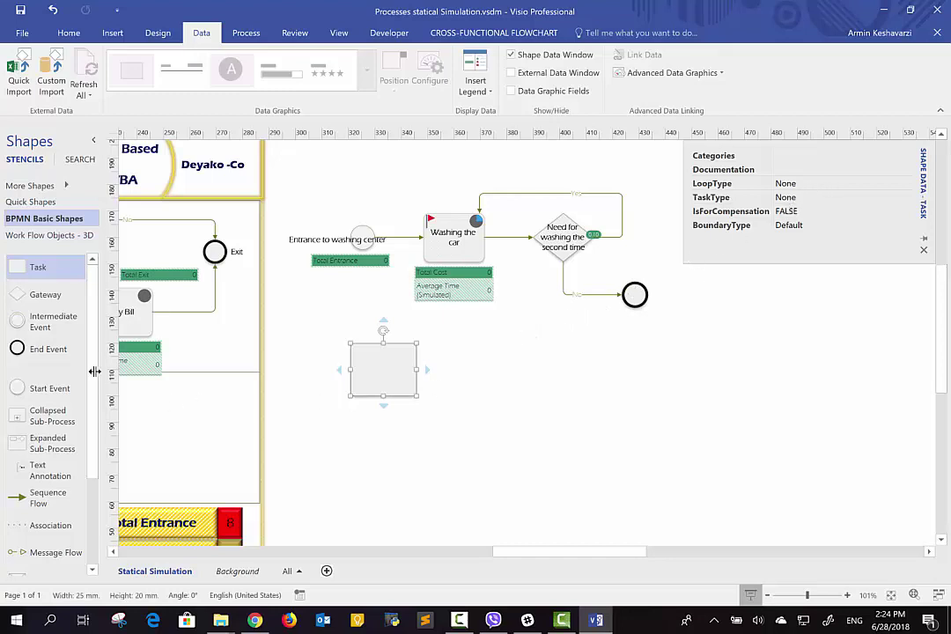
pyautogui.click(80, 267)
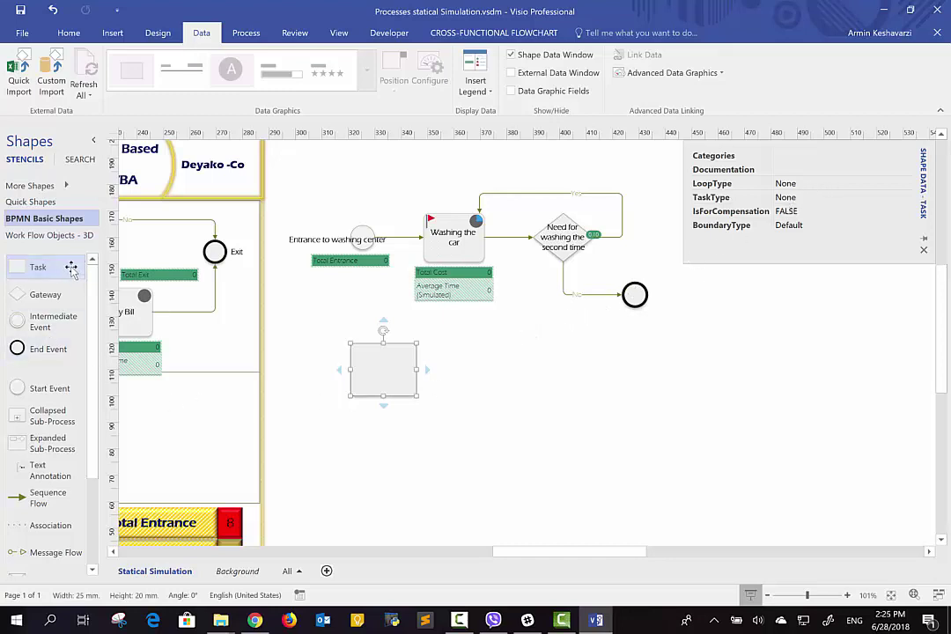
pyautogui.click(472, 228)
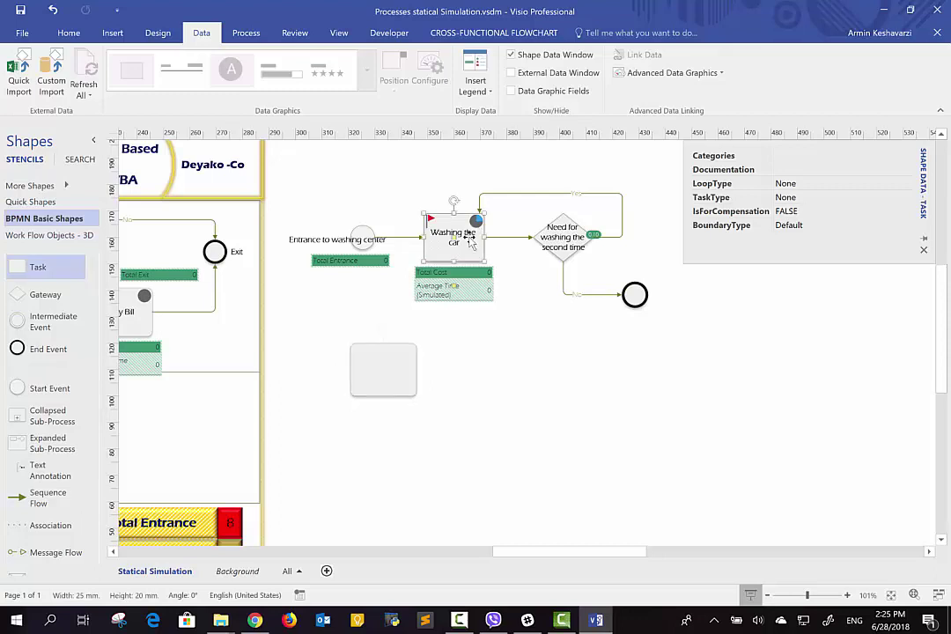
pyautogui.click(395, 372)
pyautogui.press('Delete')
# Select the entire car washing process beside the restaurant diagram and delete it.
pyautogui.hscroll(-3, 394, 373)
pyautogui.hscroll(5, 394, 373)
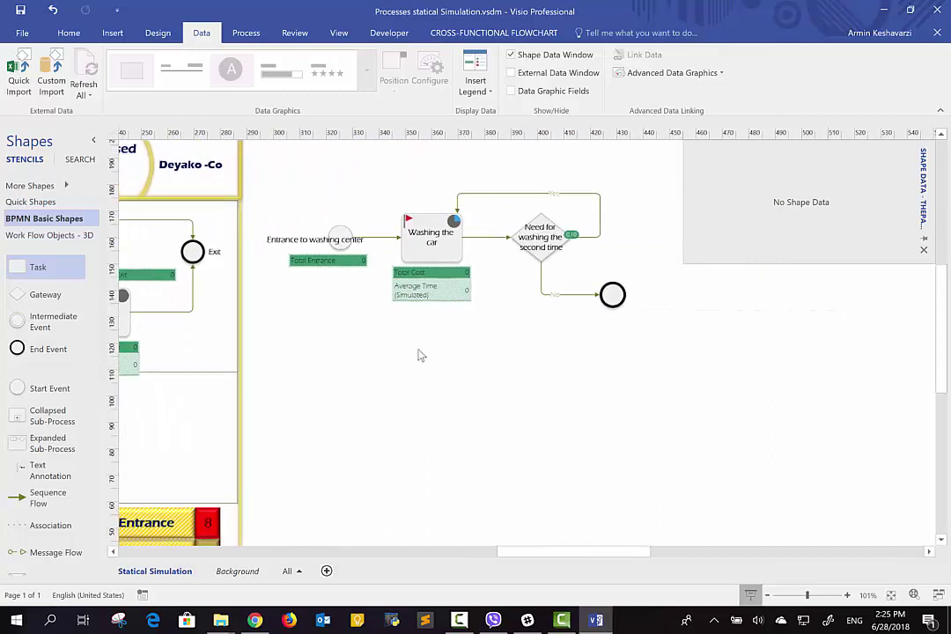
pyautogui.click(430, 236)
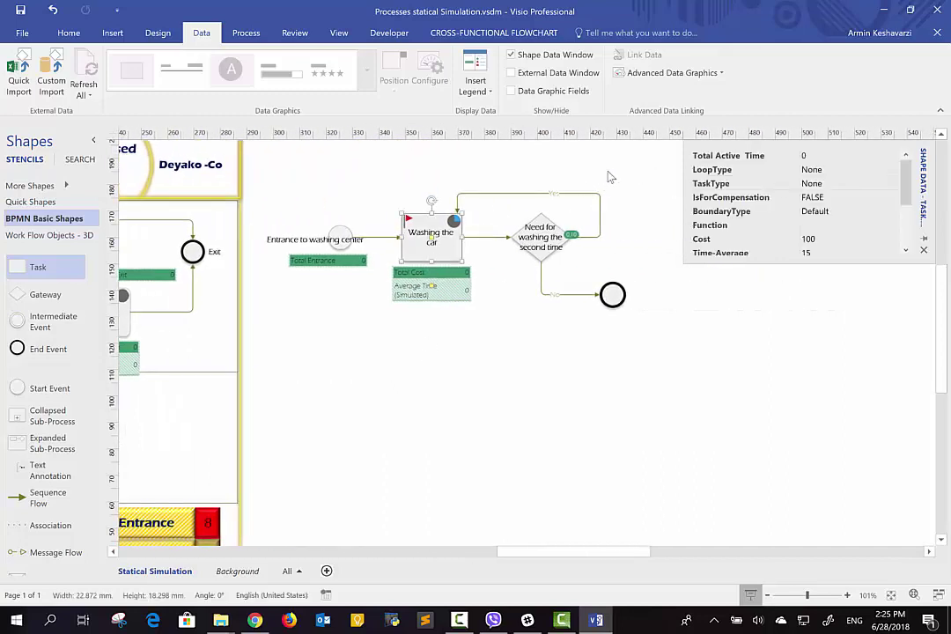
pyautogui.moveTo(637, 160); pyautogui.dragTo(251, 385)
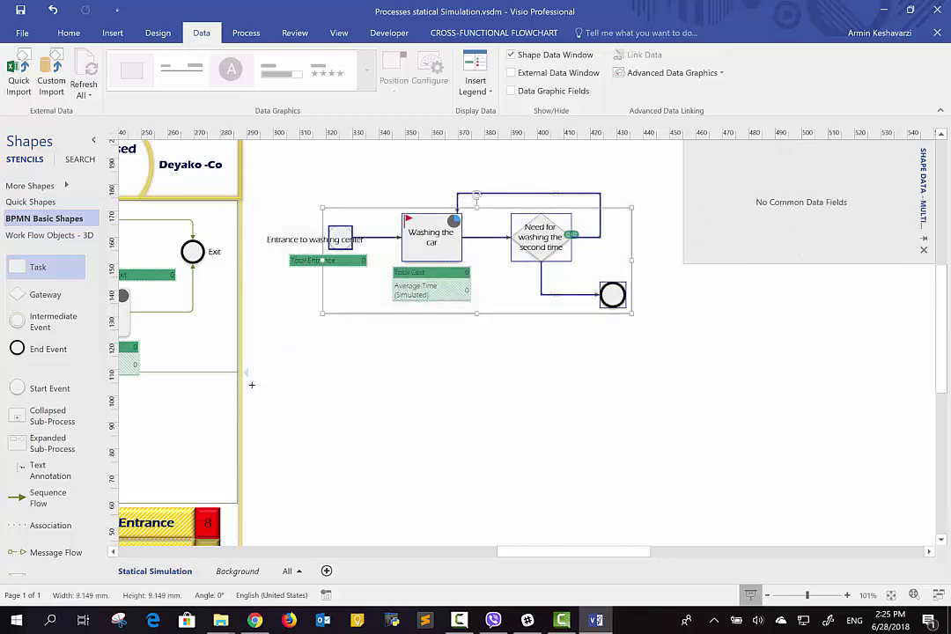
pyautogui.press('Delete')
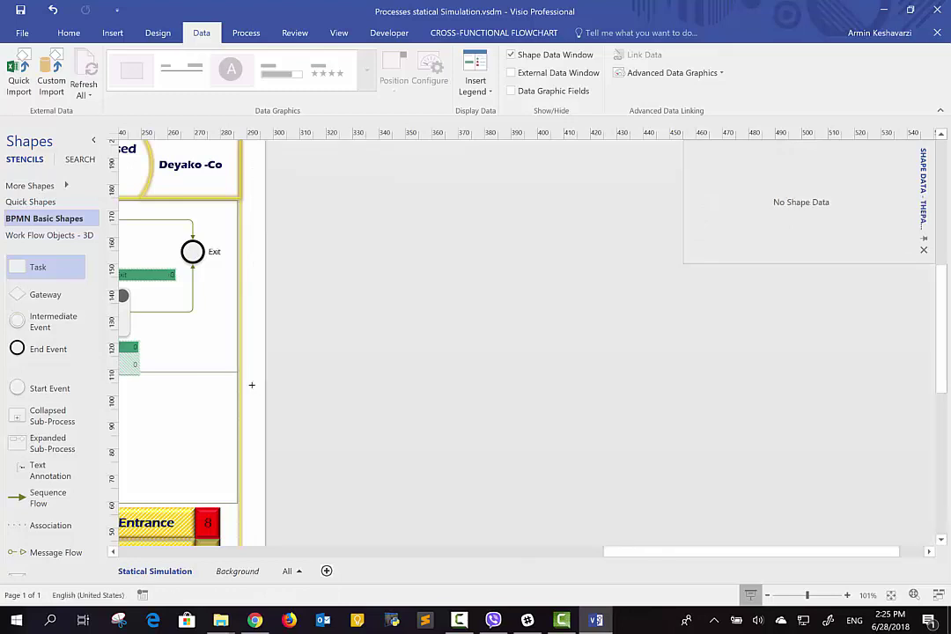
# Close the Shape Data window and fit the whole restaurant process page in view.
pyautogui.hscroll(-5, 251, 384)
pyautogui.hscroll(-3, 252, 386)
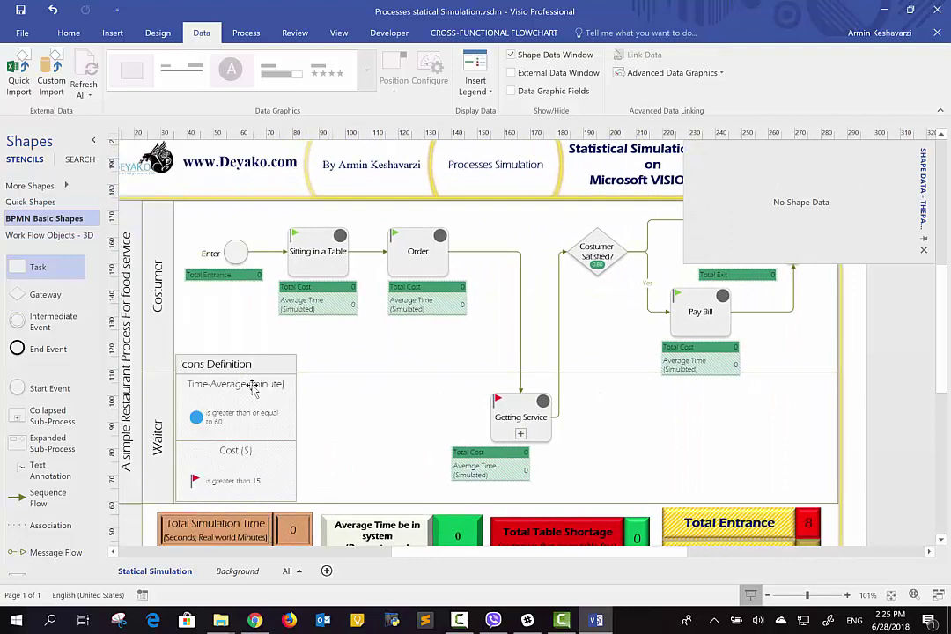
pyautogui.click(923, 250)
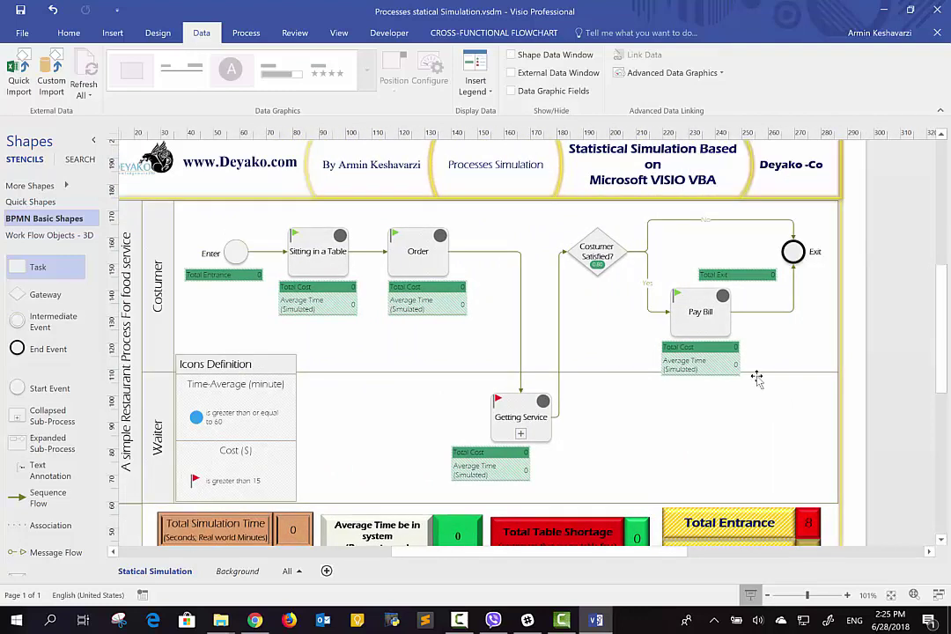
pyautogui.scroll(-5, 757, 382)
pyautogui.scroll(1, 758, 382)
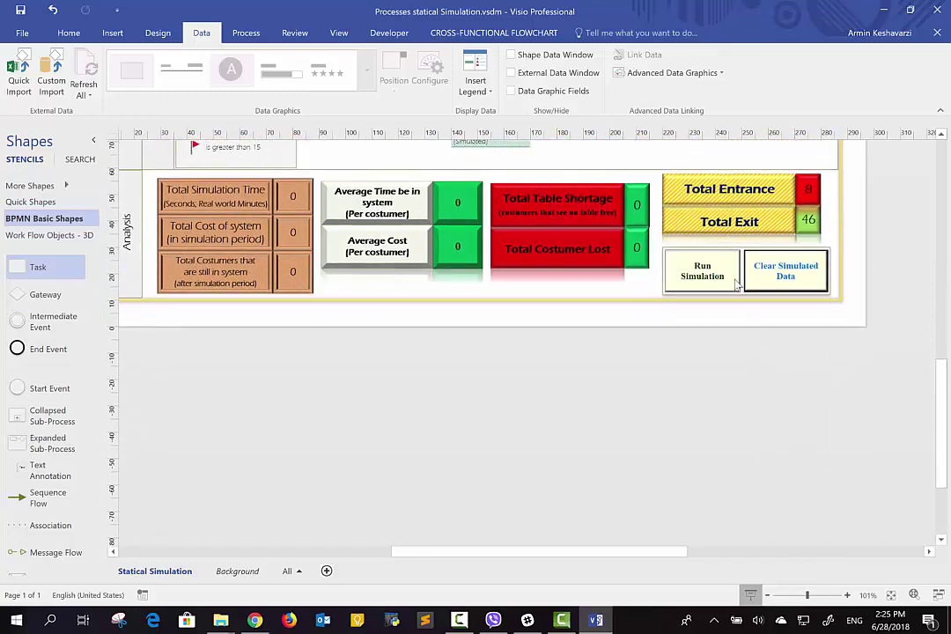
pyautogui.click(890, 596)
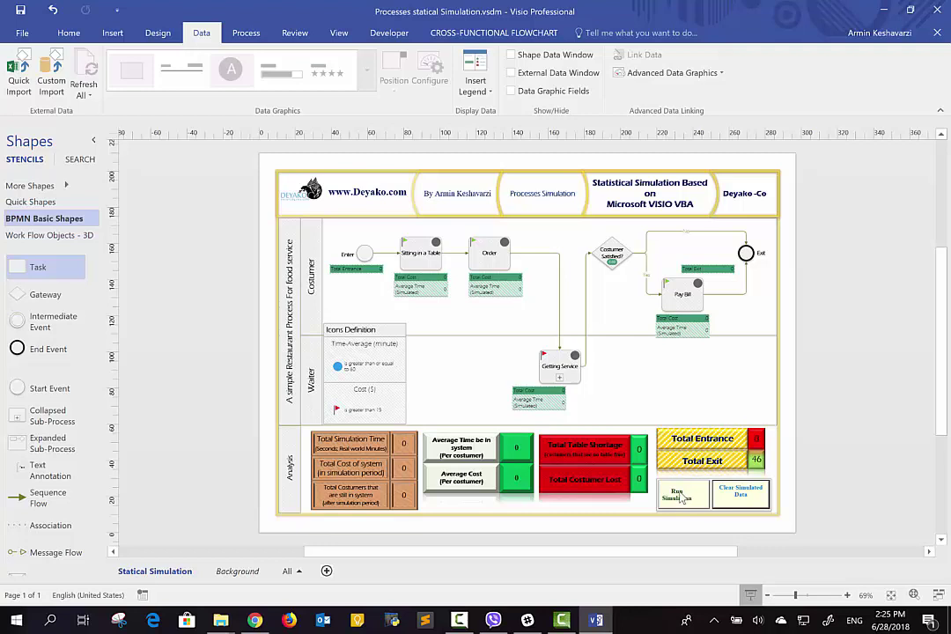
# Run the restaurant process simulation with a duration of 0.5 minutes, close the end message and review the results in the Analysis section.
pyautogui.doubleClick(681, 498)
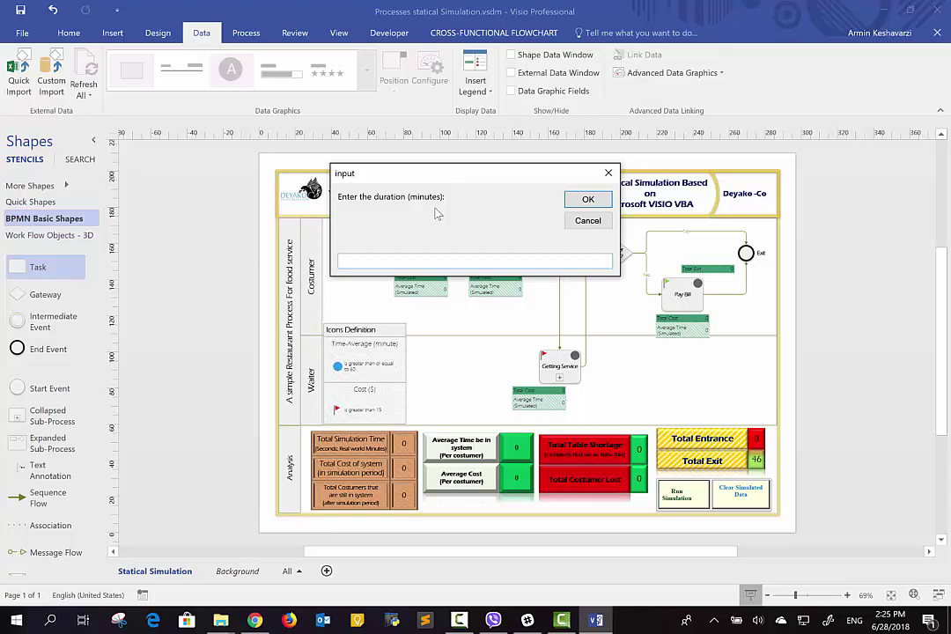
pyautogui.write('0.5')
pyautogui.click(588, 200)
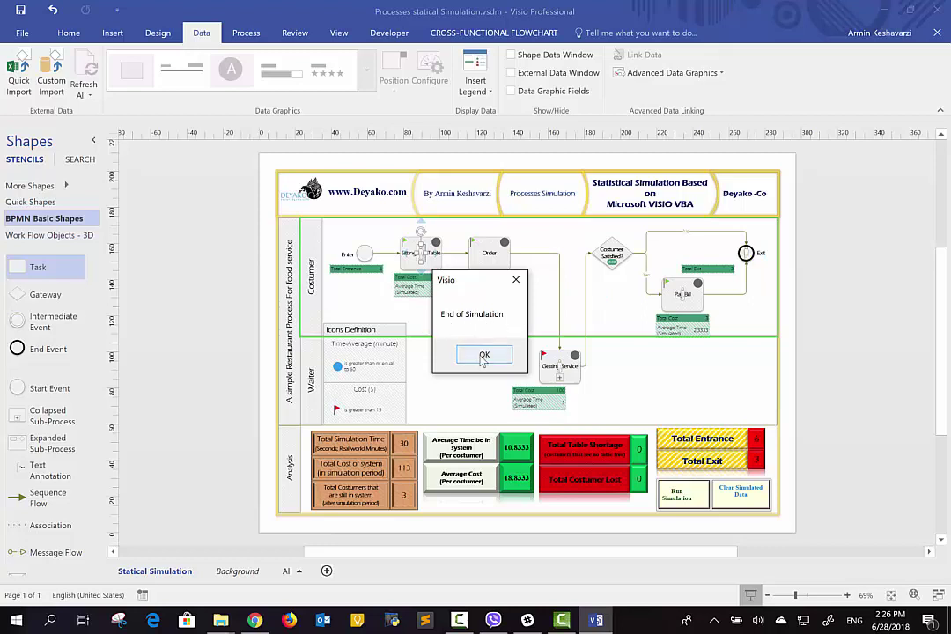
pyautogui.click(484, 355)
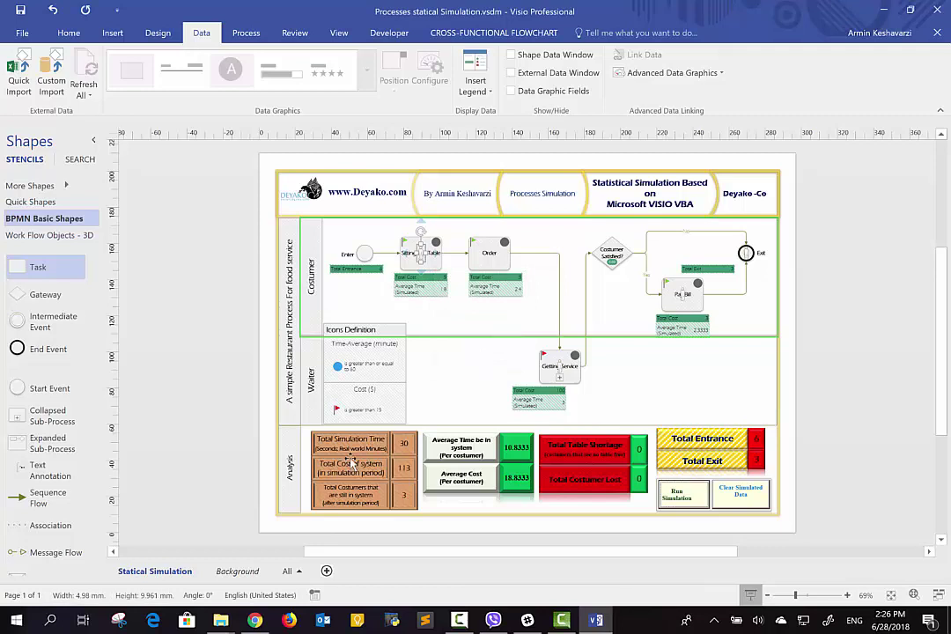
pyautogui.scroll(-5, 410, 406)
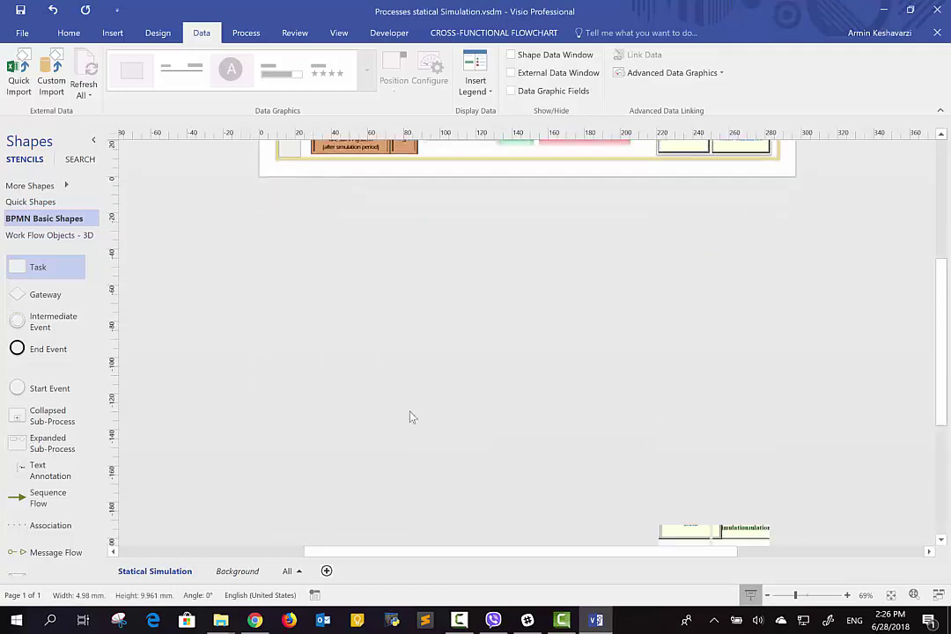
pyautogui.scroll(6, 410, 412)
pyautogui.hscroll(1, 409, 416)
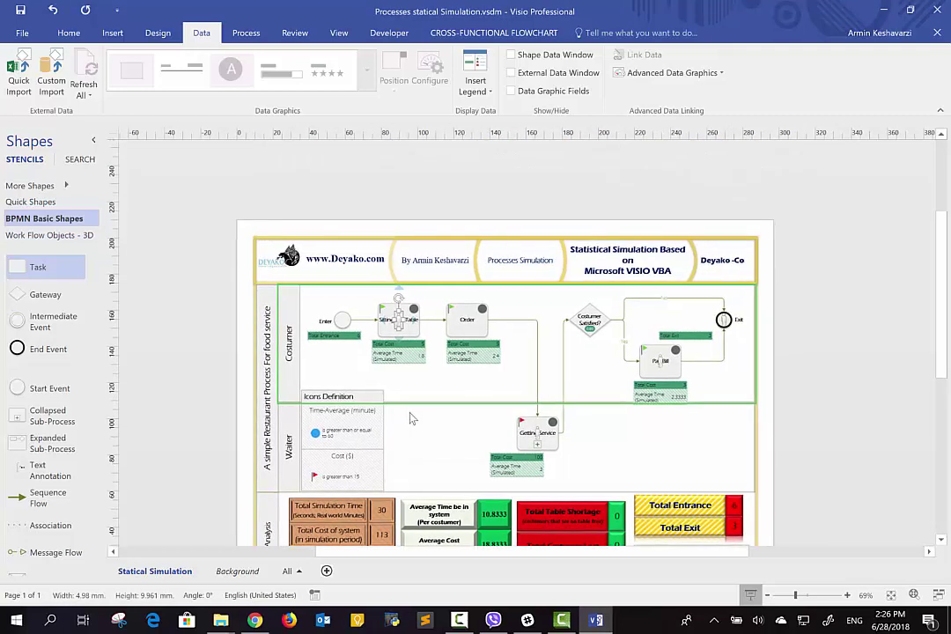
pyautogui.scroll(-2, 366, 465)
pyautogui.scroll(-1, 366, 465)
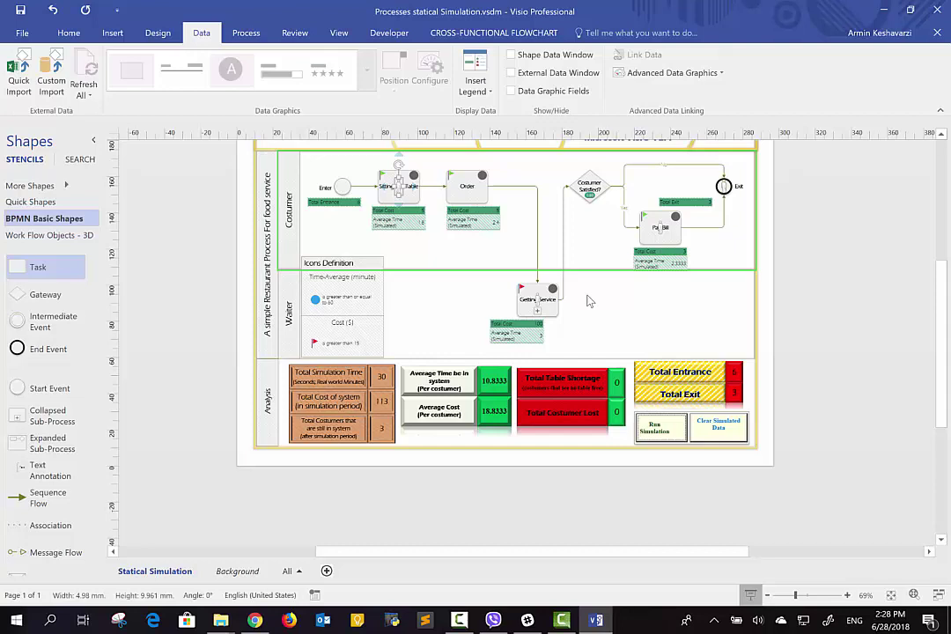
# Check the Developer entry among the main tabs in the Customize Ribbon options and leave the options without changes.
pyautogui.click(386, 36)
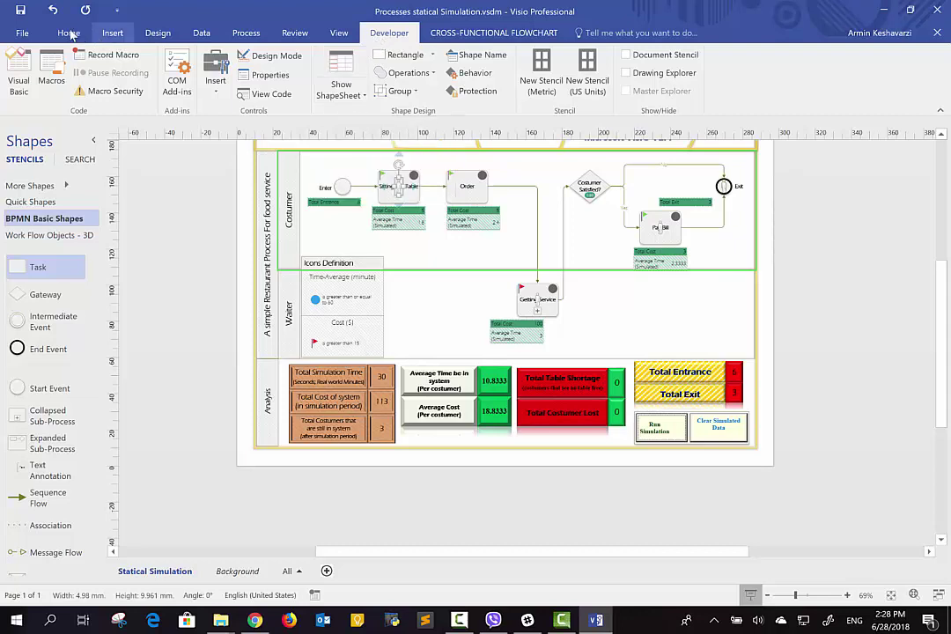
pyautogui.click(22, 33)
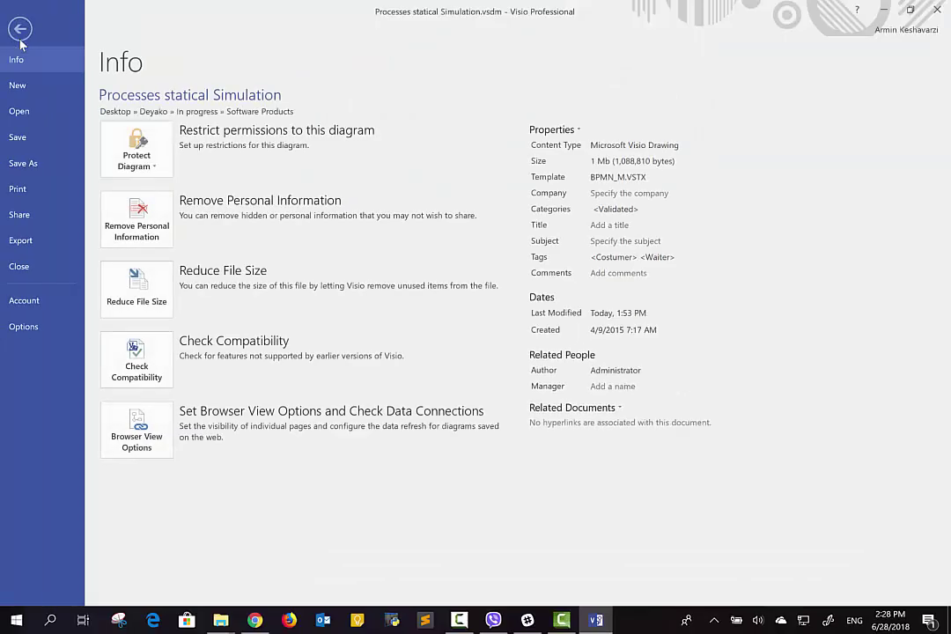
pyautogui.click(23, 327)
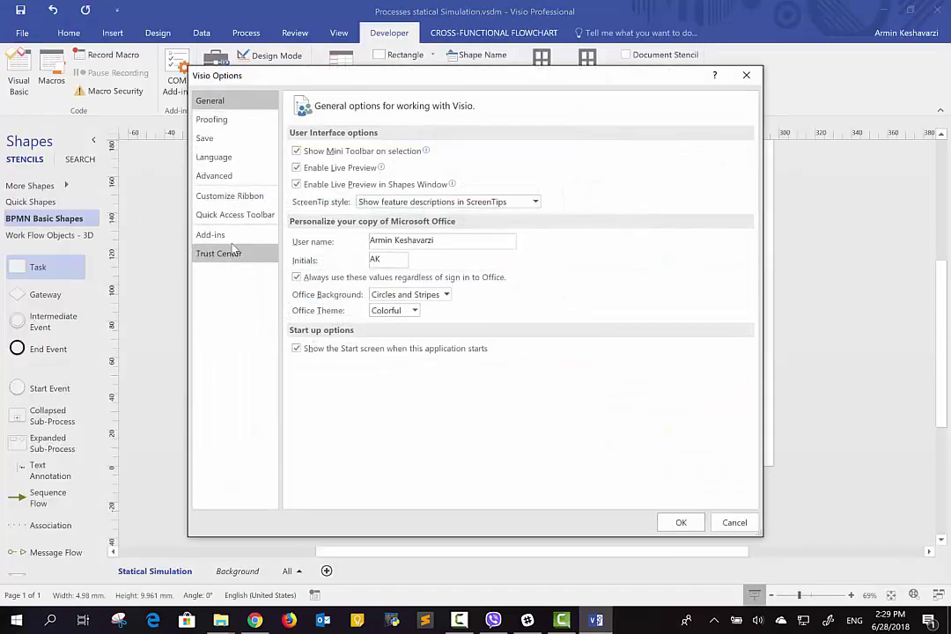
pyautogui.click(247, 204)
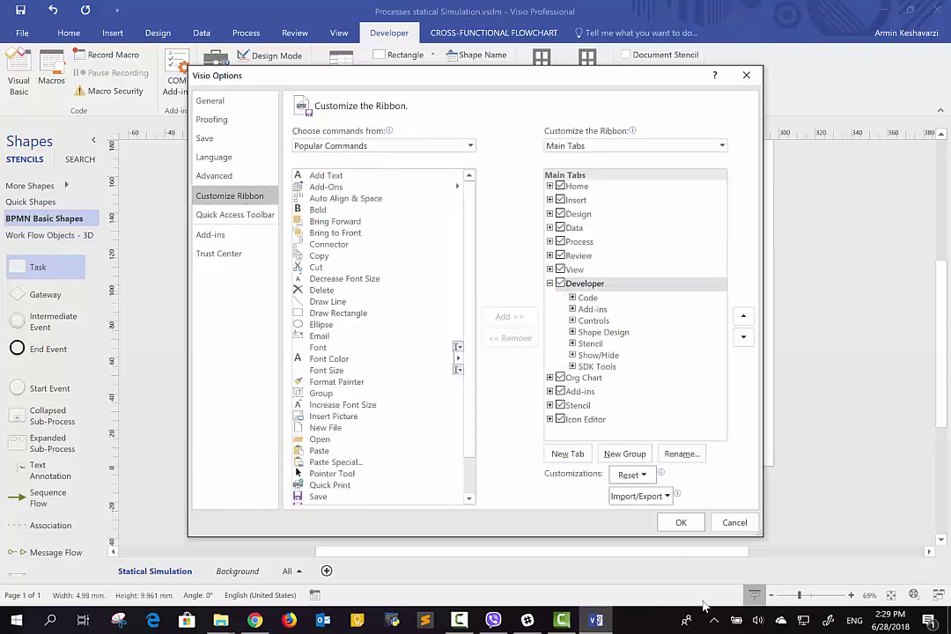
pyautogui.click(724, 523)
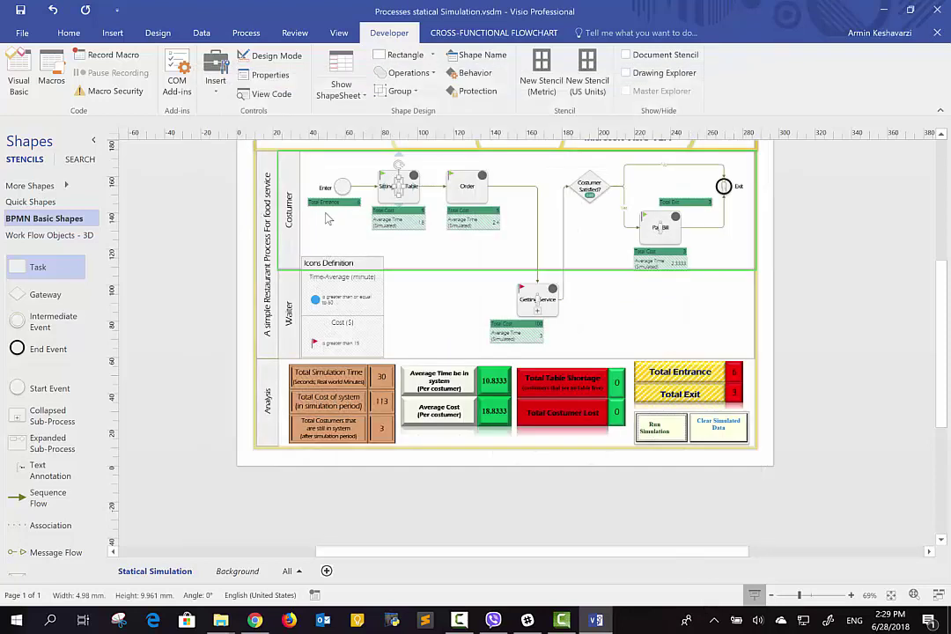
# Open the Visual Basic editor, maximize it and display the code of ThisDocument.
pyautogui.click(13, 71)
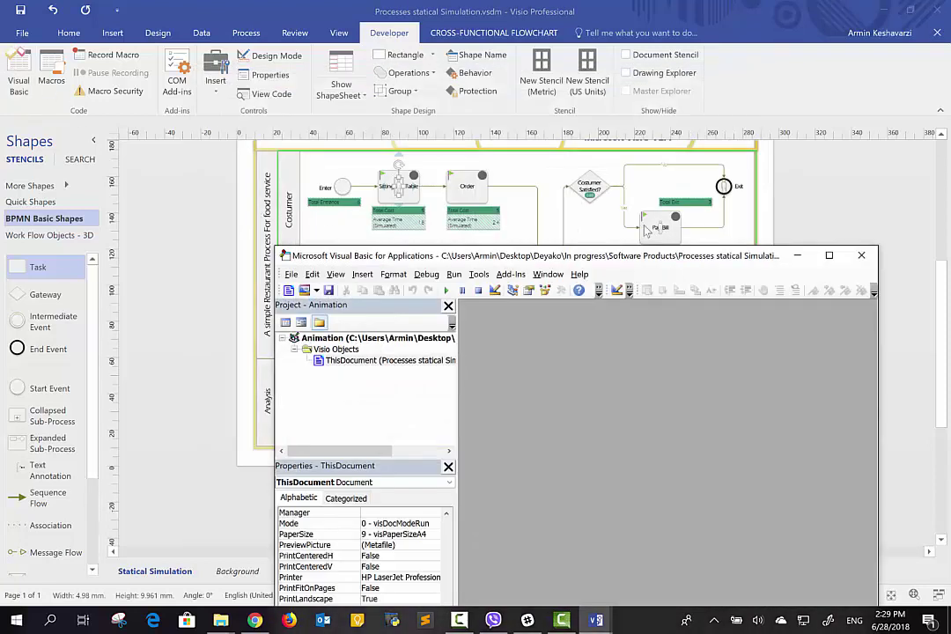
pyautogui.doubleClick(642, 257)
pyautogui.doubleClick(113, 110)
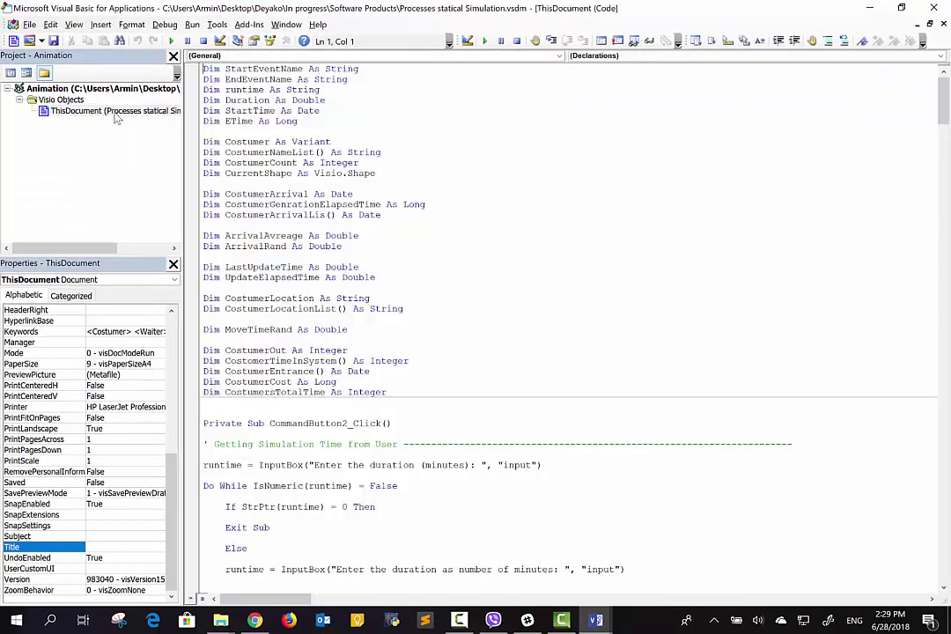
# Look through the ThisDocument code from the run-simulation routine to the random number generator and the routine that clears simulated data.
pyautogui.scroll(-20, 402, 278)
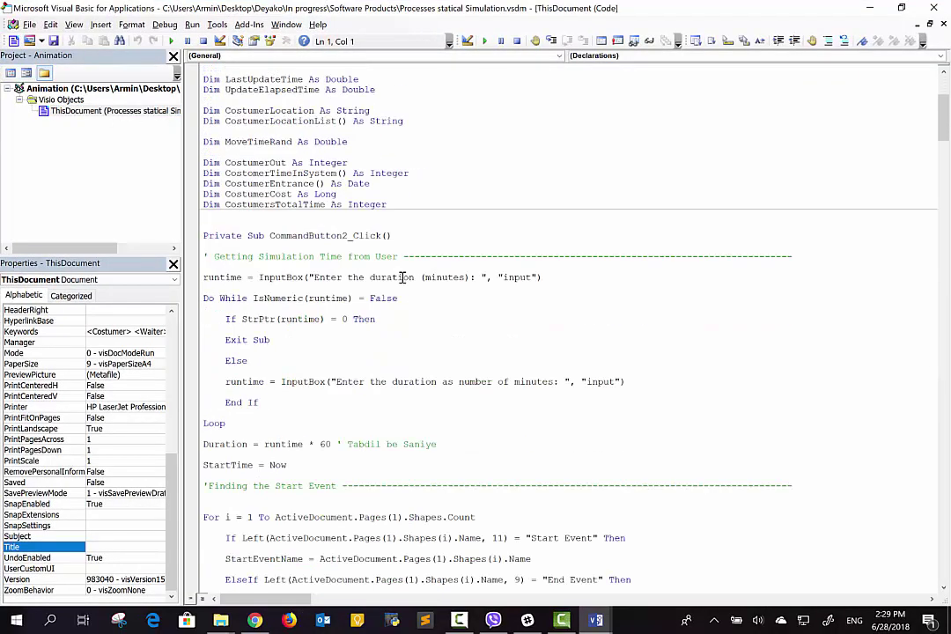
pyautogui.scroll(-20, 402, 277)
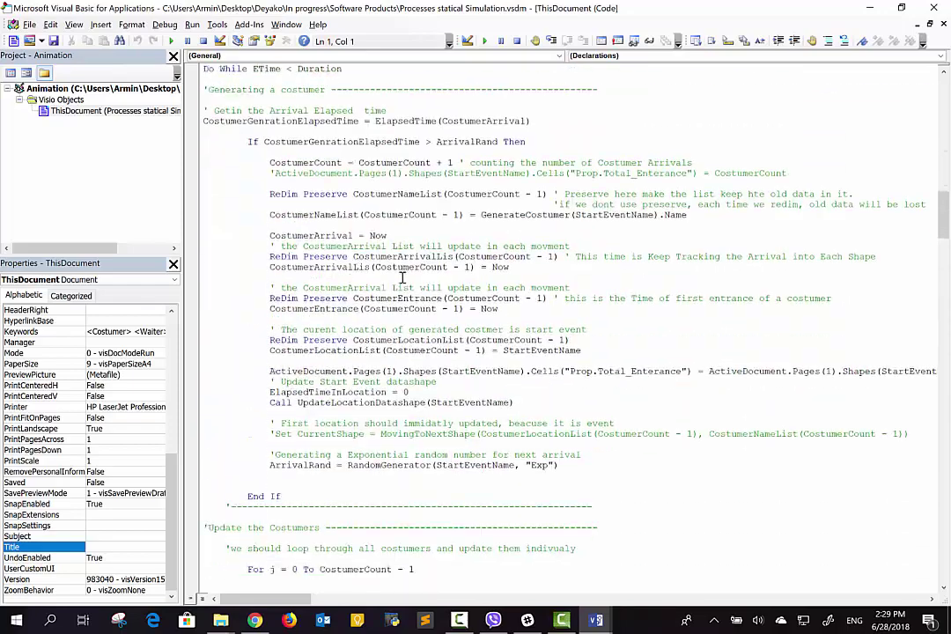
pyautogui.scroll(-20, 401, 278)
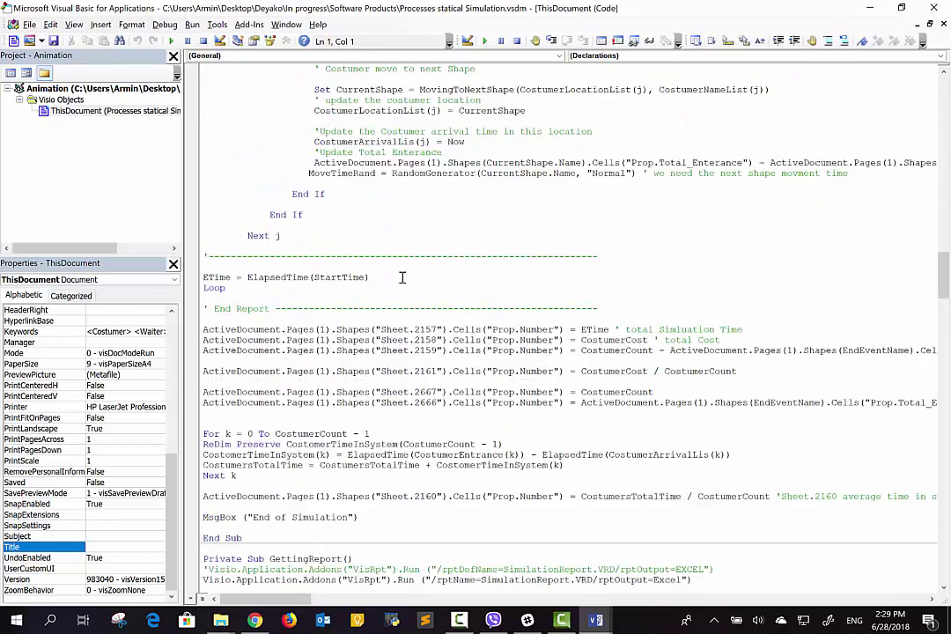
pyautogui.scroll(-20, 402, 277)
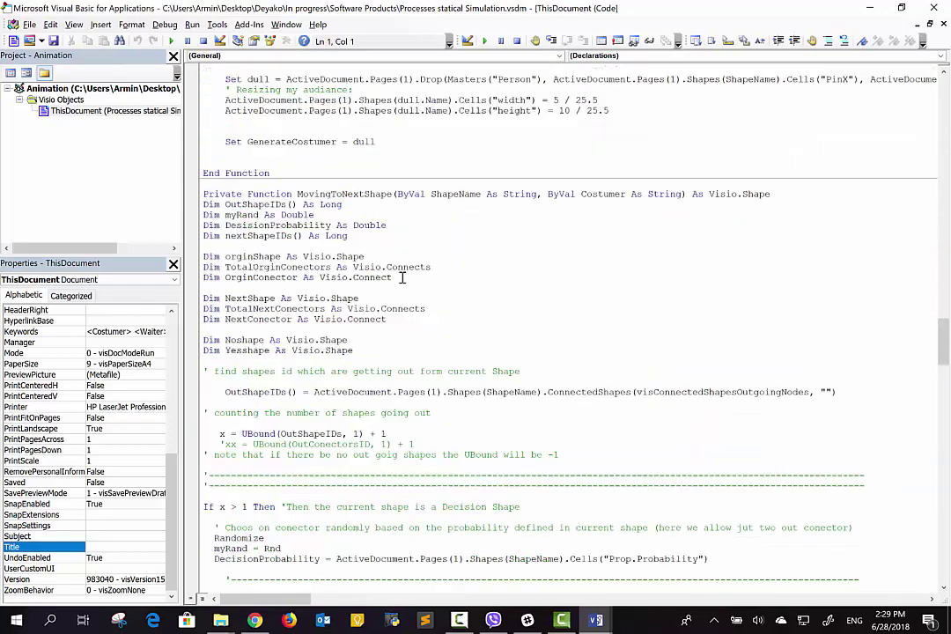
pyautogui.scroll(-20, 402, 277)
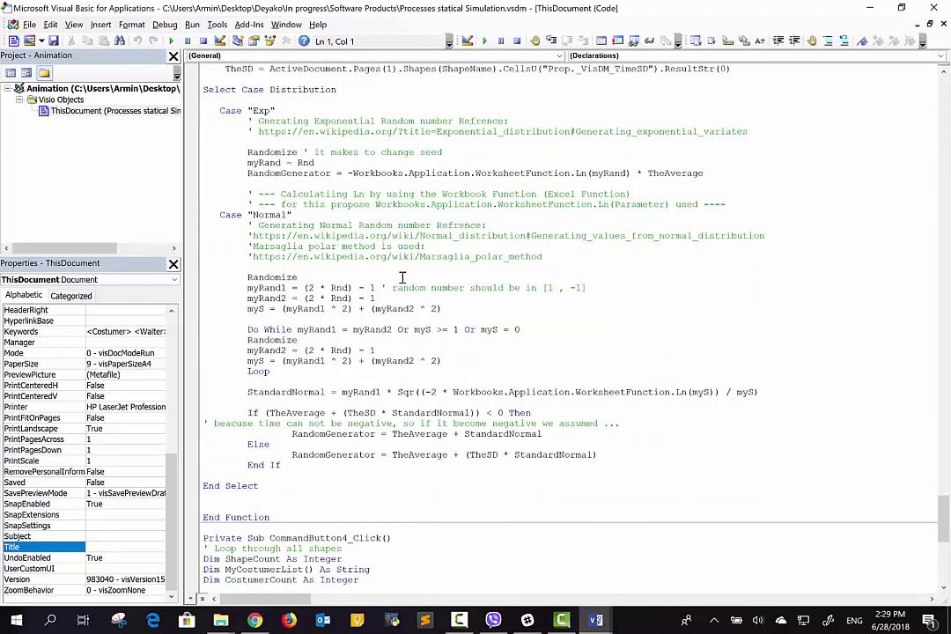
pyautogui.scroll(-4, 401, 277)
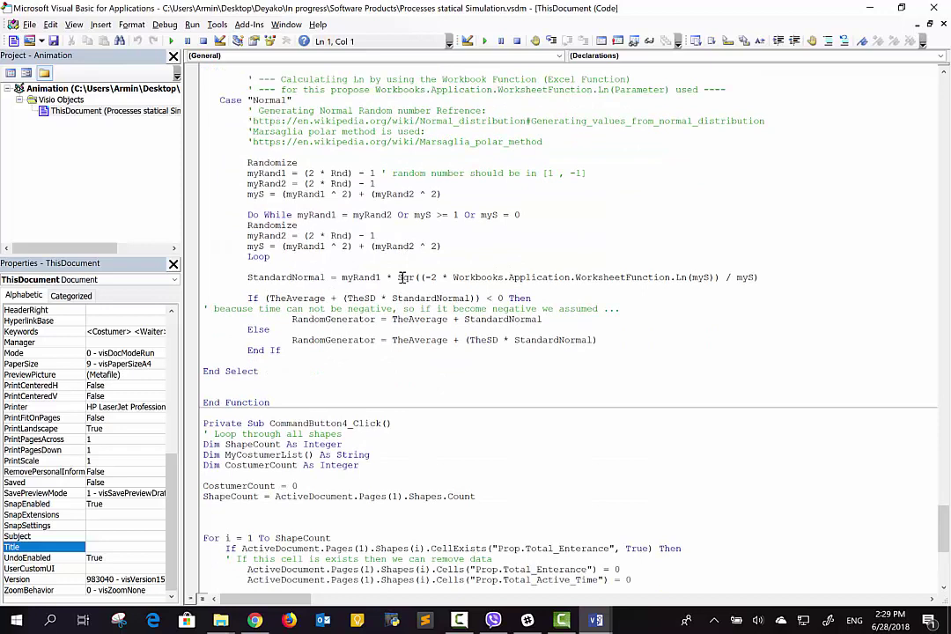
pyautogui.scroll(-10, 402, 277)
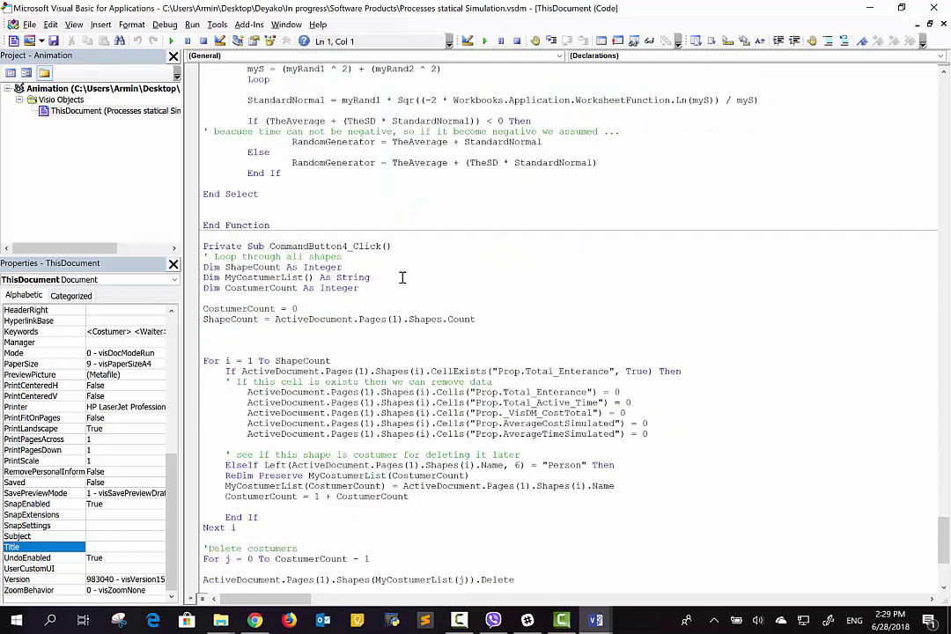
pyautogui.scroll(-1, 401, 277)
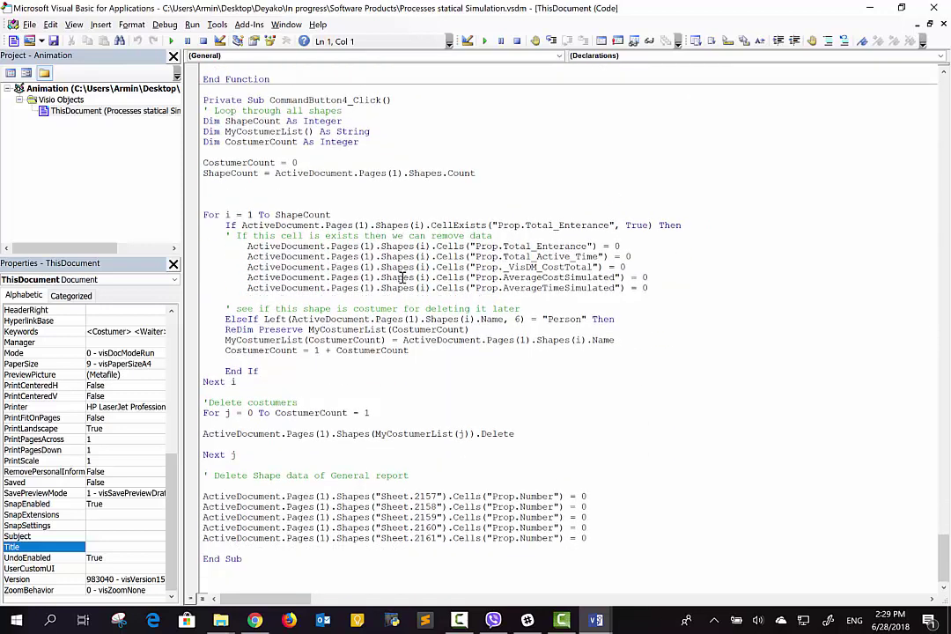
pyautogui.scroll(10, 402, 277)
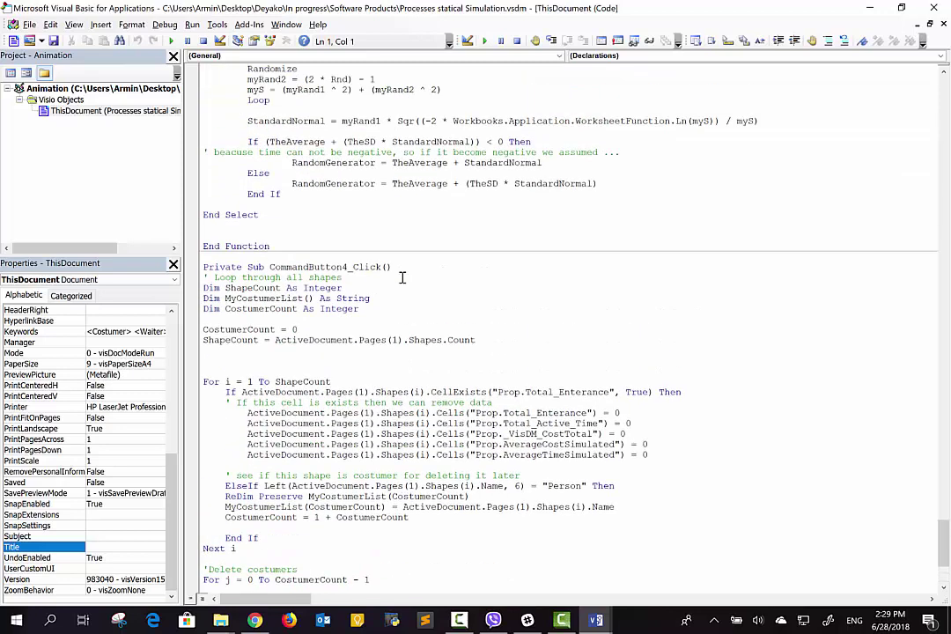
pyautogui.scroll(3, 401, 277)
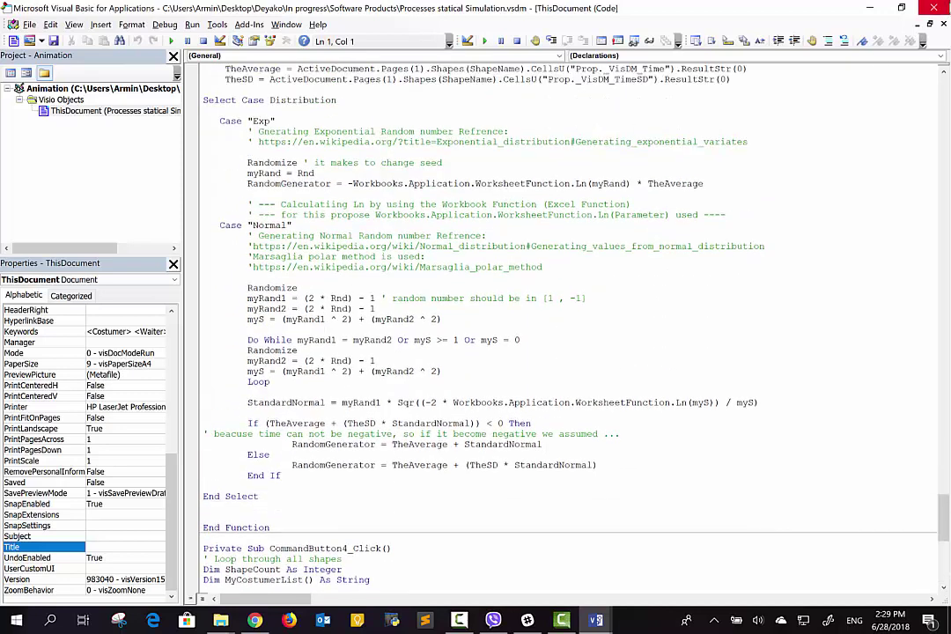